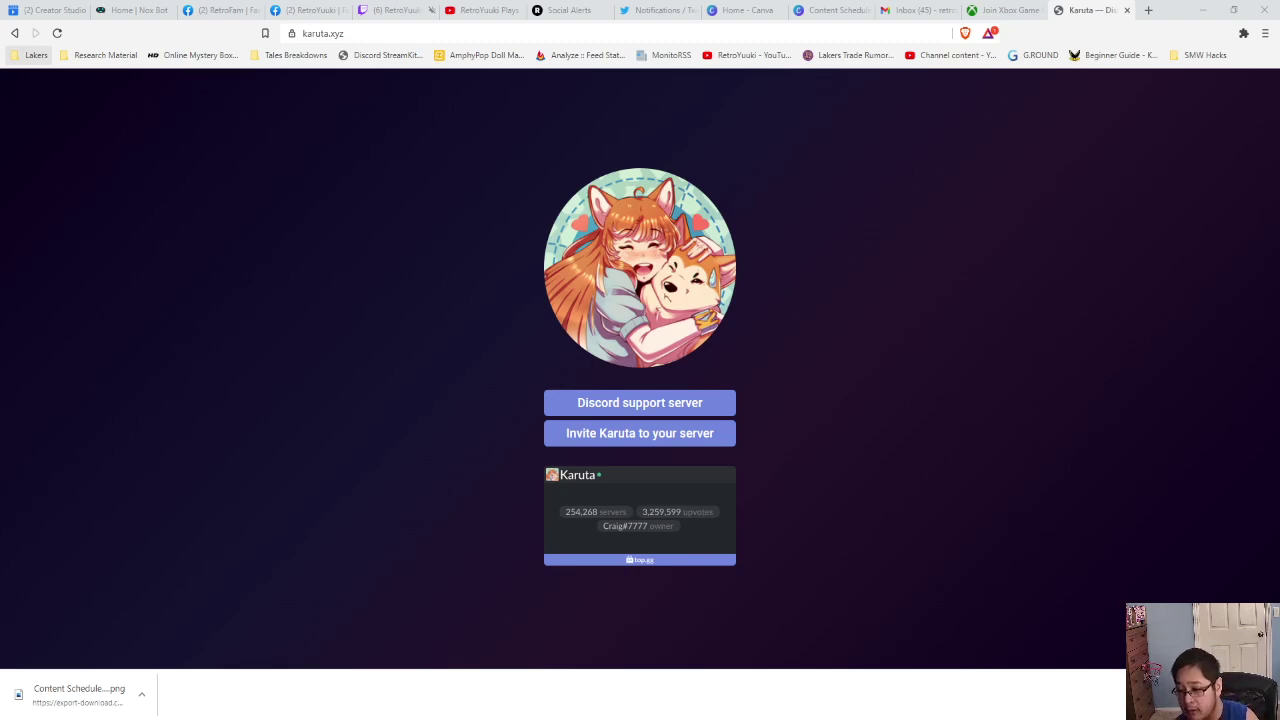
# Step: Switch to Discord and request the bot's command list by sending k!help in the general channel
pyautogui.hotkey('alt', 'Tab')
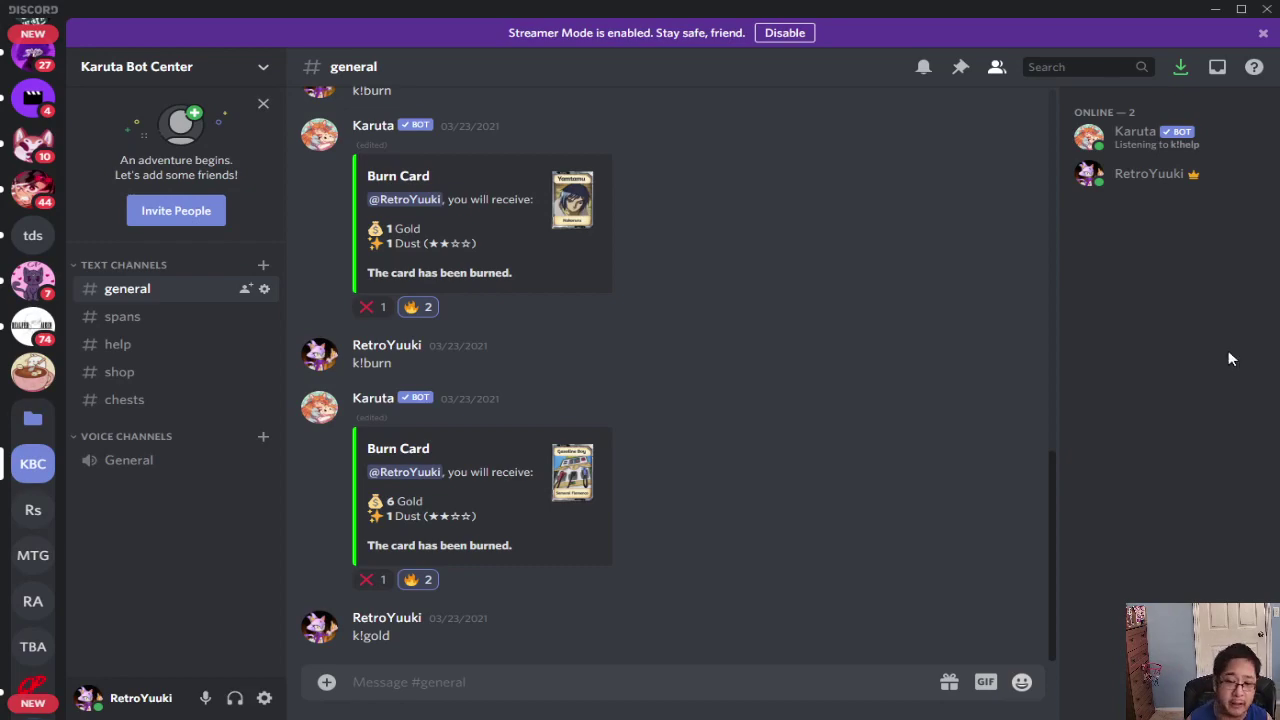
pyautogui.scroll(10, 1007, 360)
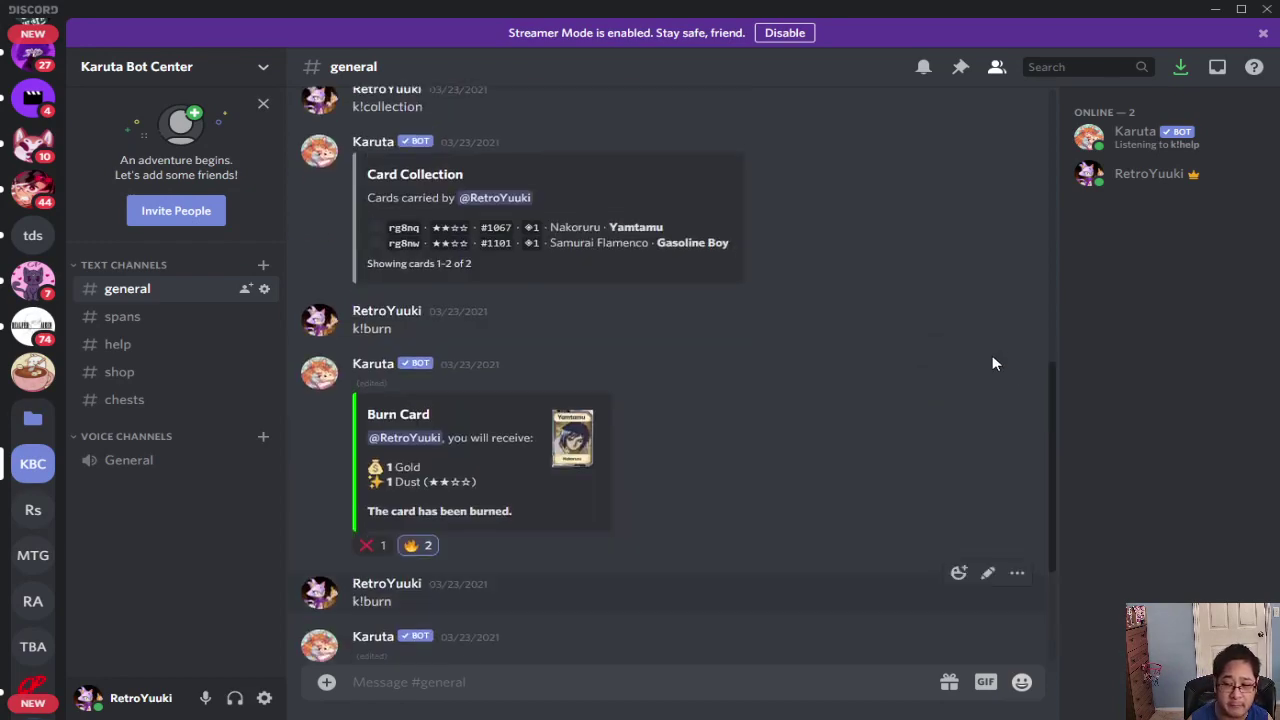
pyautogui.scroll(2, 957, 355)
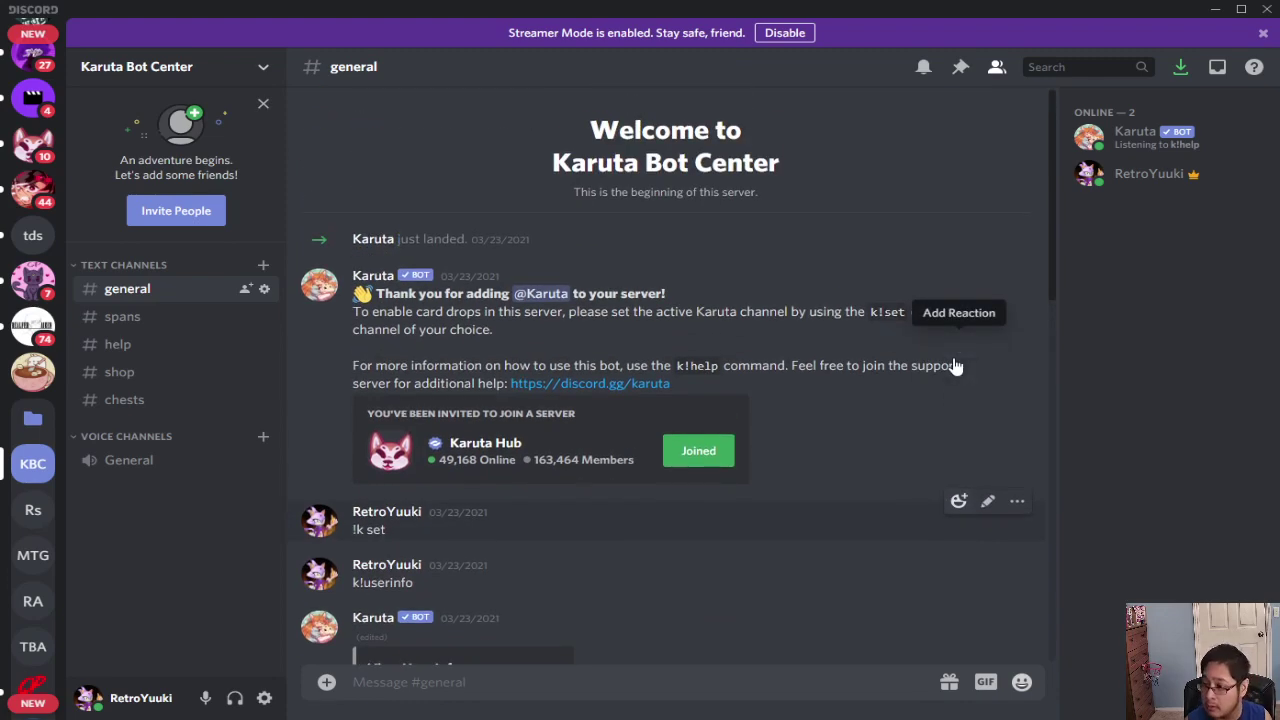
pyautogui.scroll(-5, 957, 360)
pyautogui.scroll(-8, 956, 367)
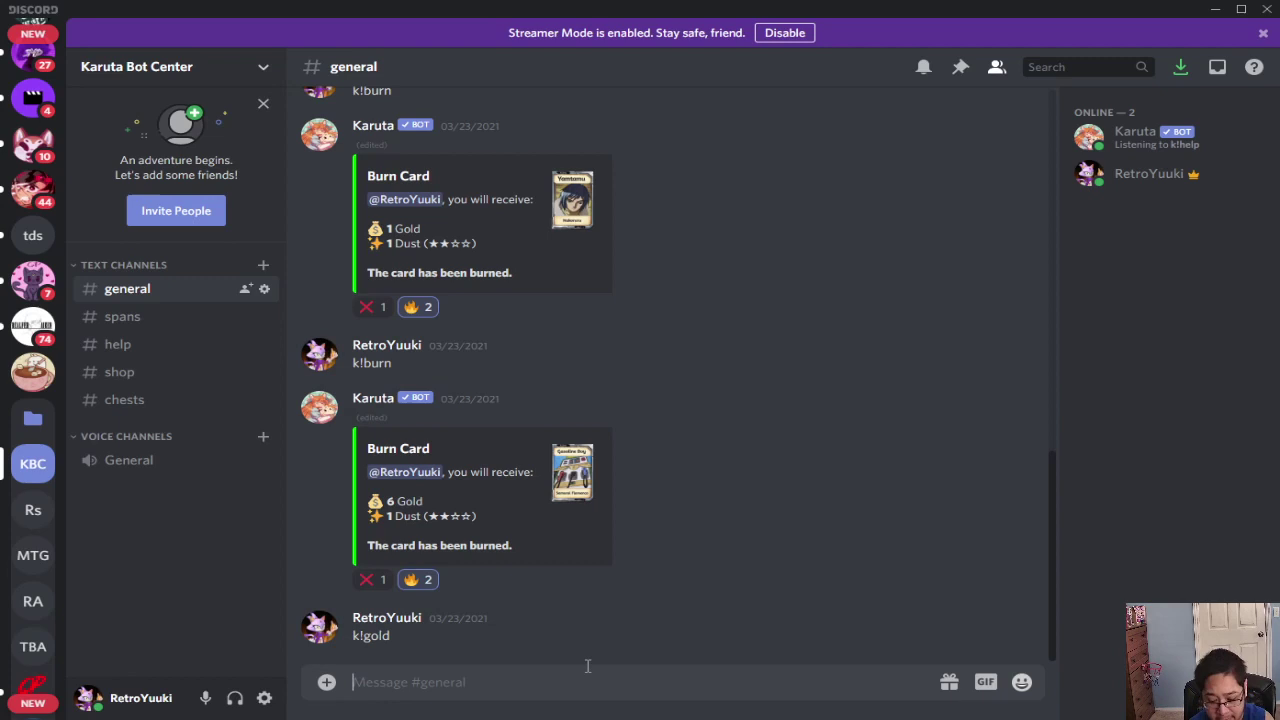
pyautogui.write('k!')
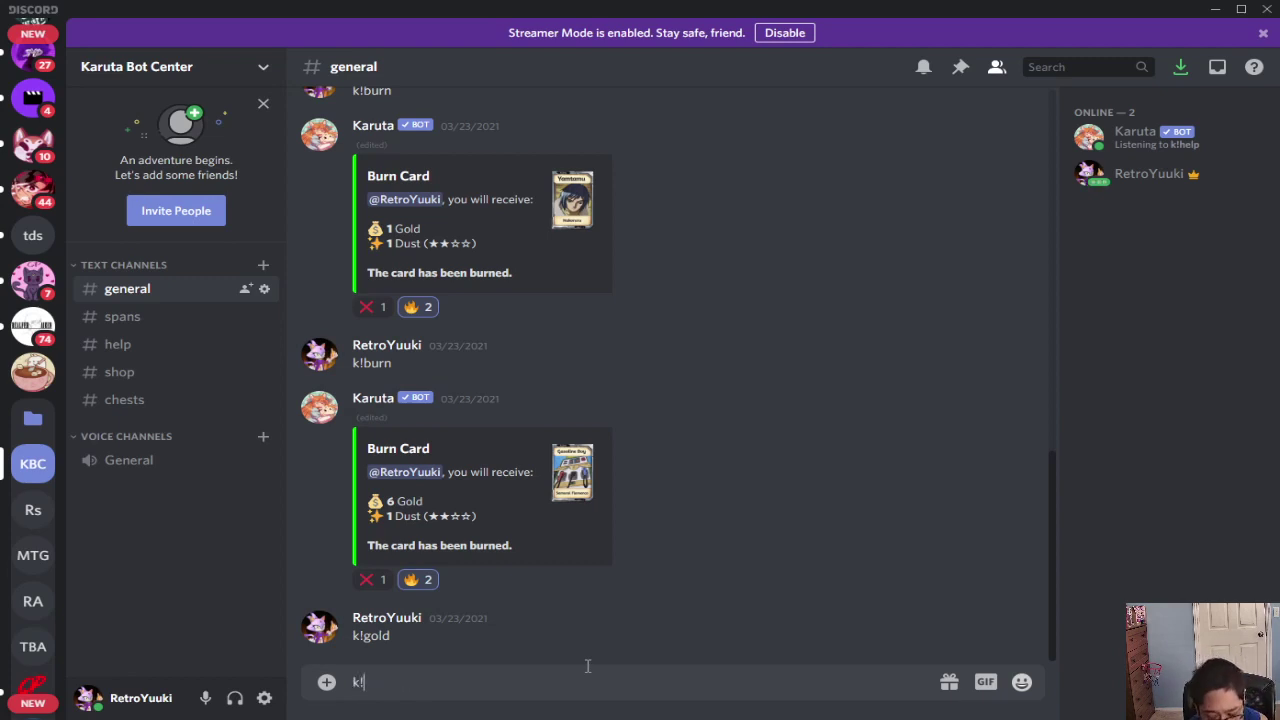
pyautogui.write('he')
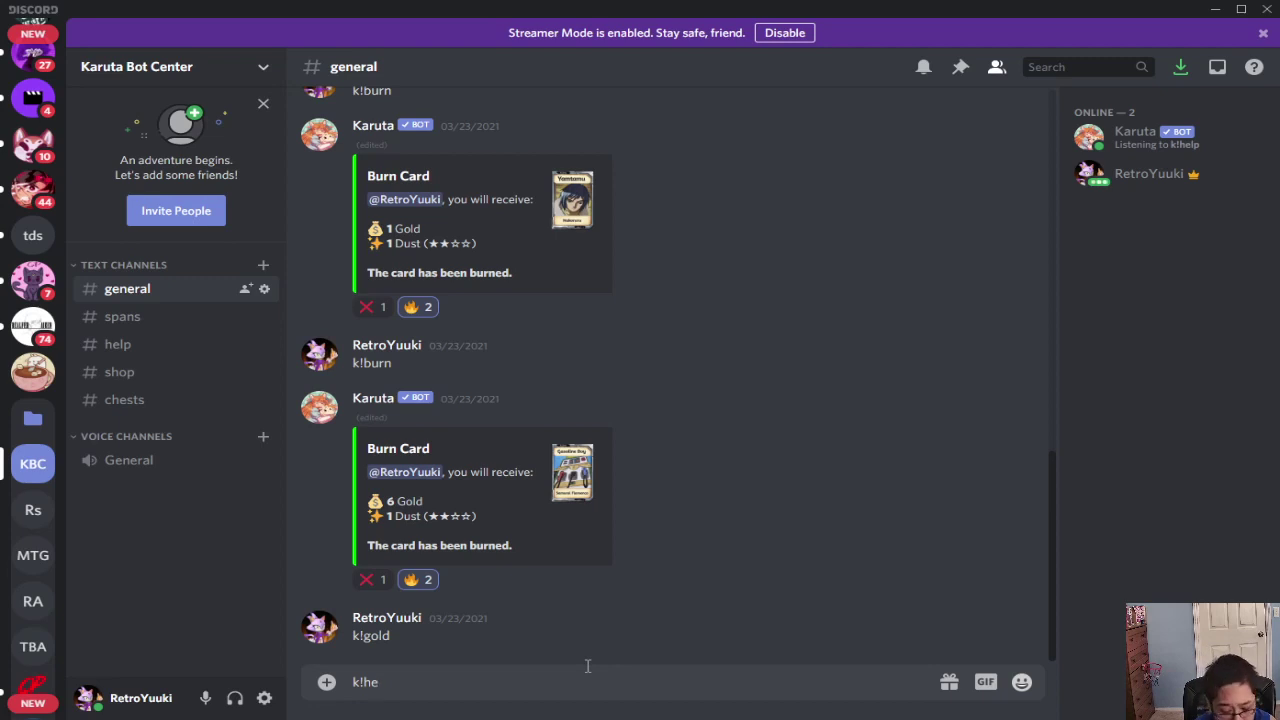
pyautogui.write('lp')
pyautogui.press('Return')
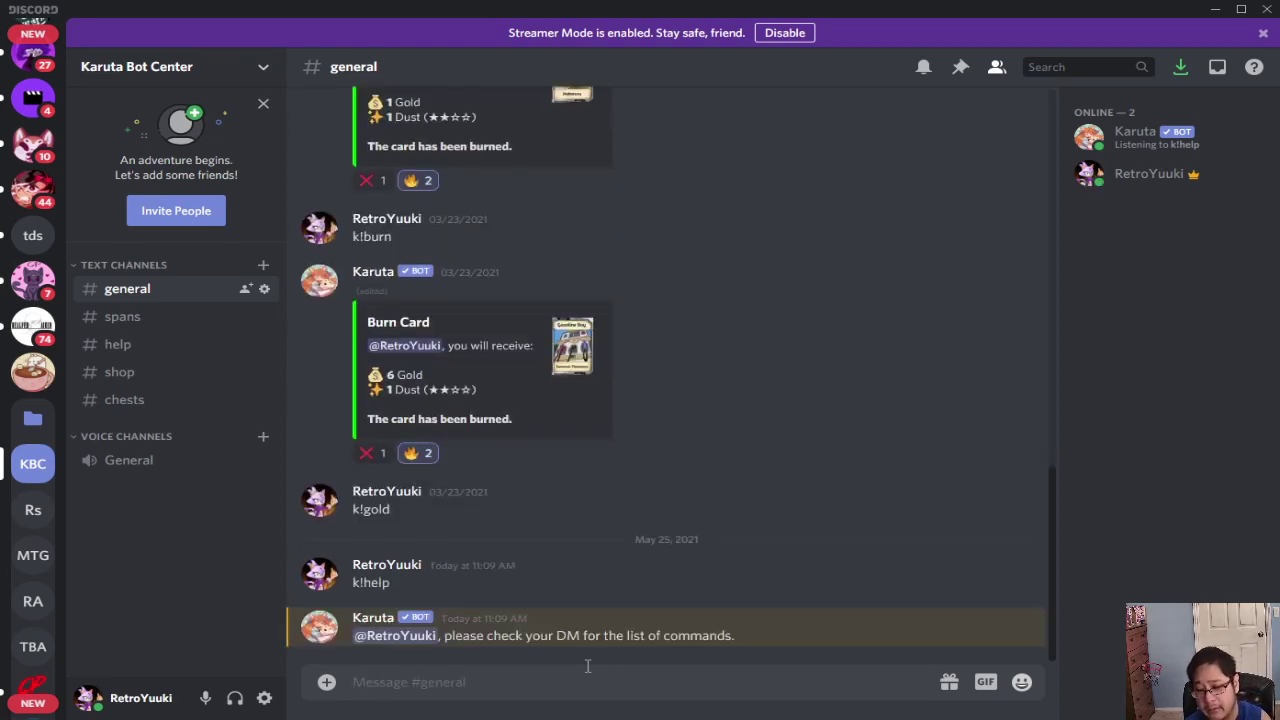
# Step: Open the direct message from Karuta and examine the Setup and Information commands in its list
pyautogui.scroll(5, 45, 130)
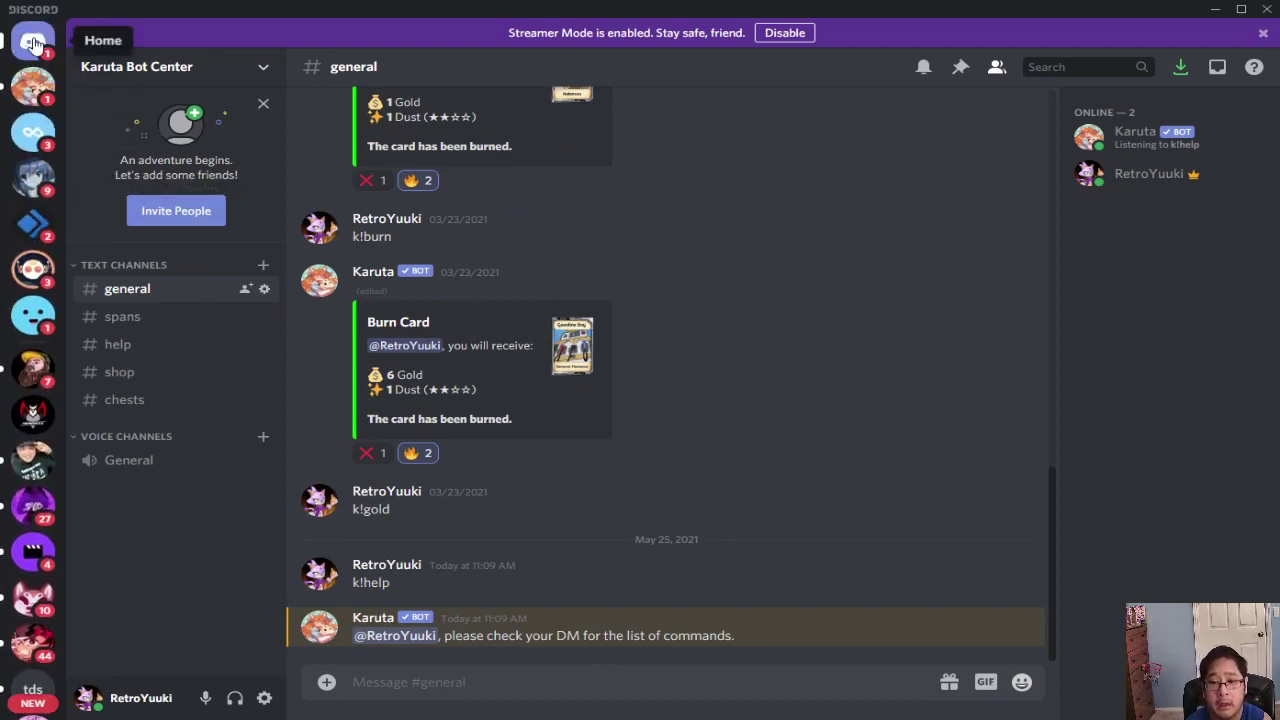
pyautogui.click(33, 84)
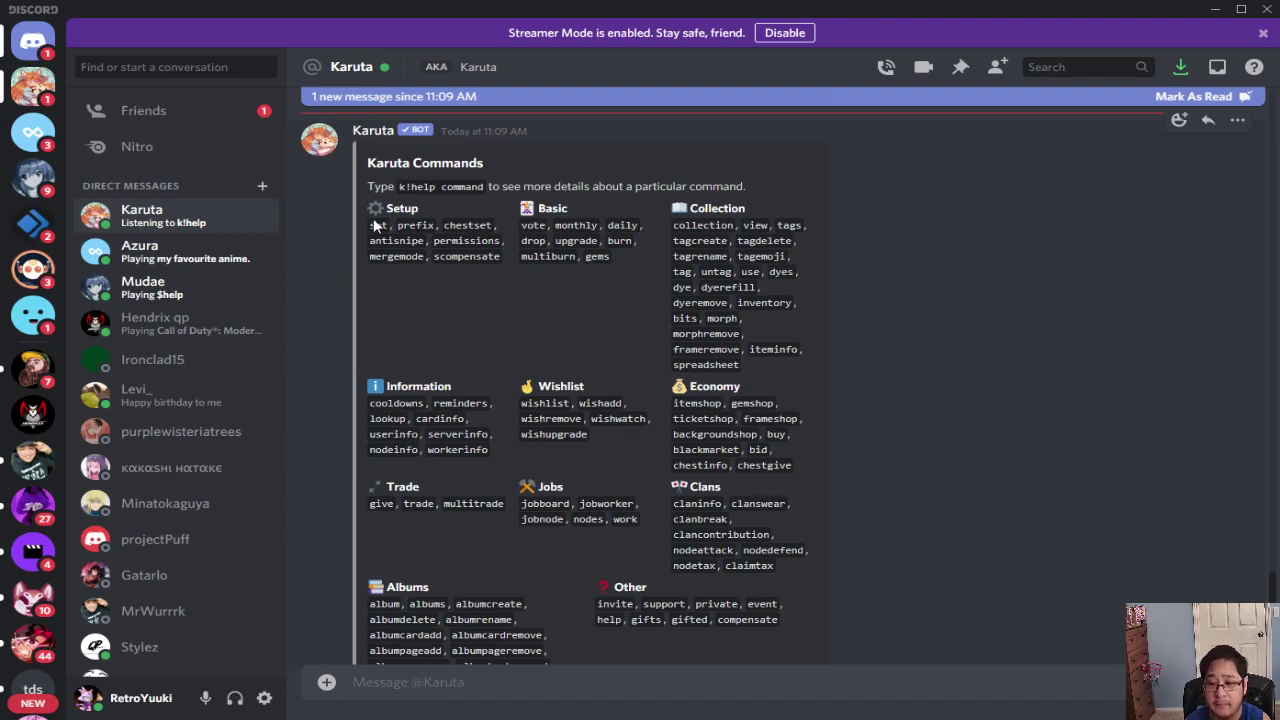
pyautogui.moveTo(374, 226); pyautogui.dragTo(478, 266)
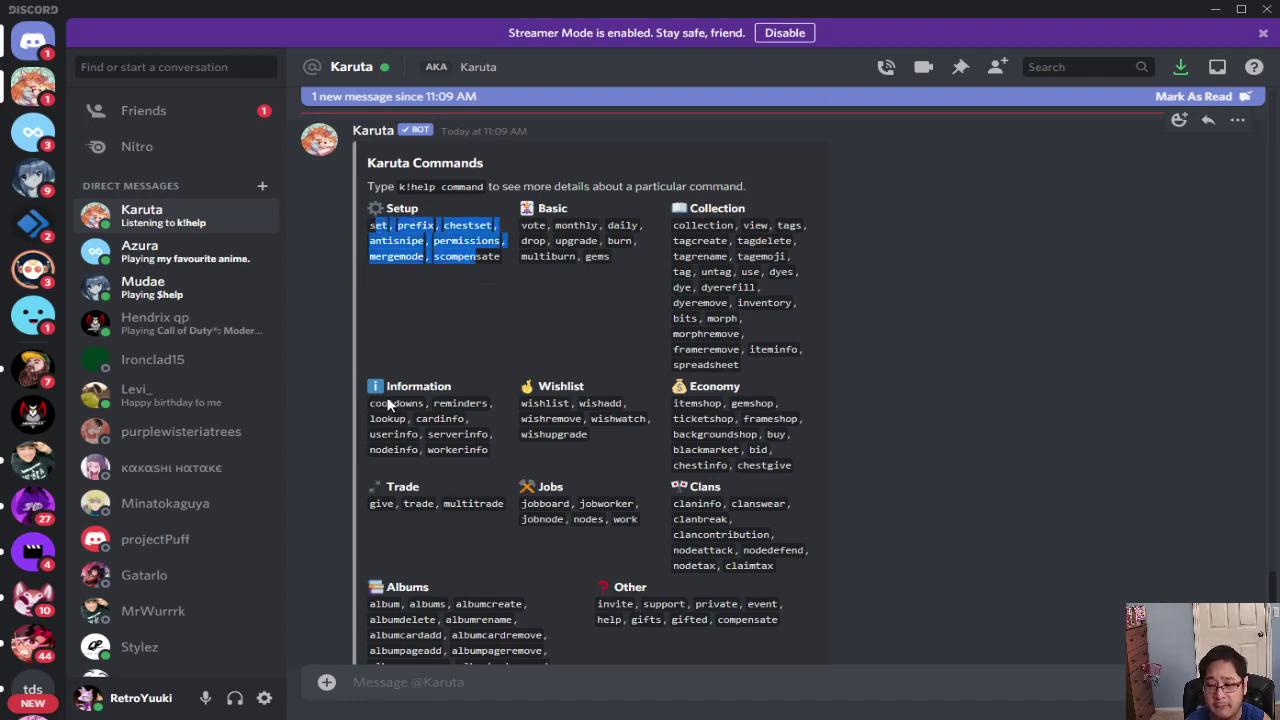
pyautogui.moveTo(372, 419); pyautogui.dragTo(462, 452)
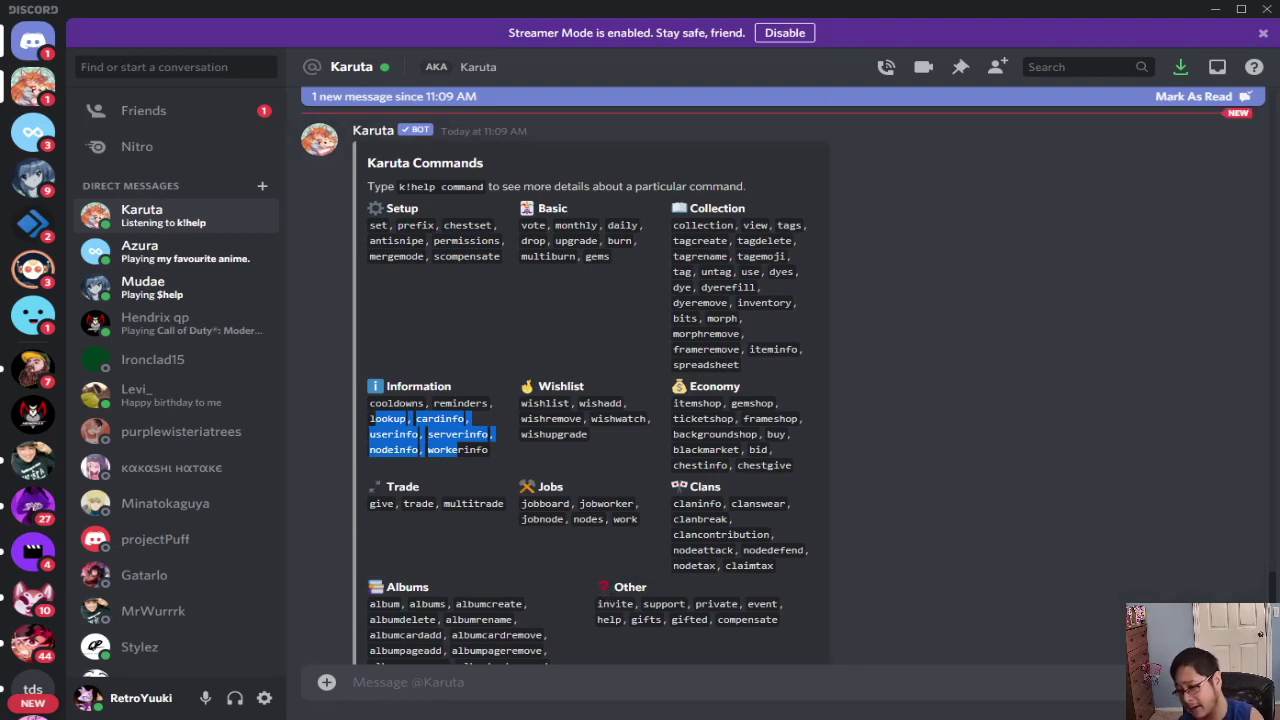
pyautogui.click(999, 397)
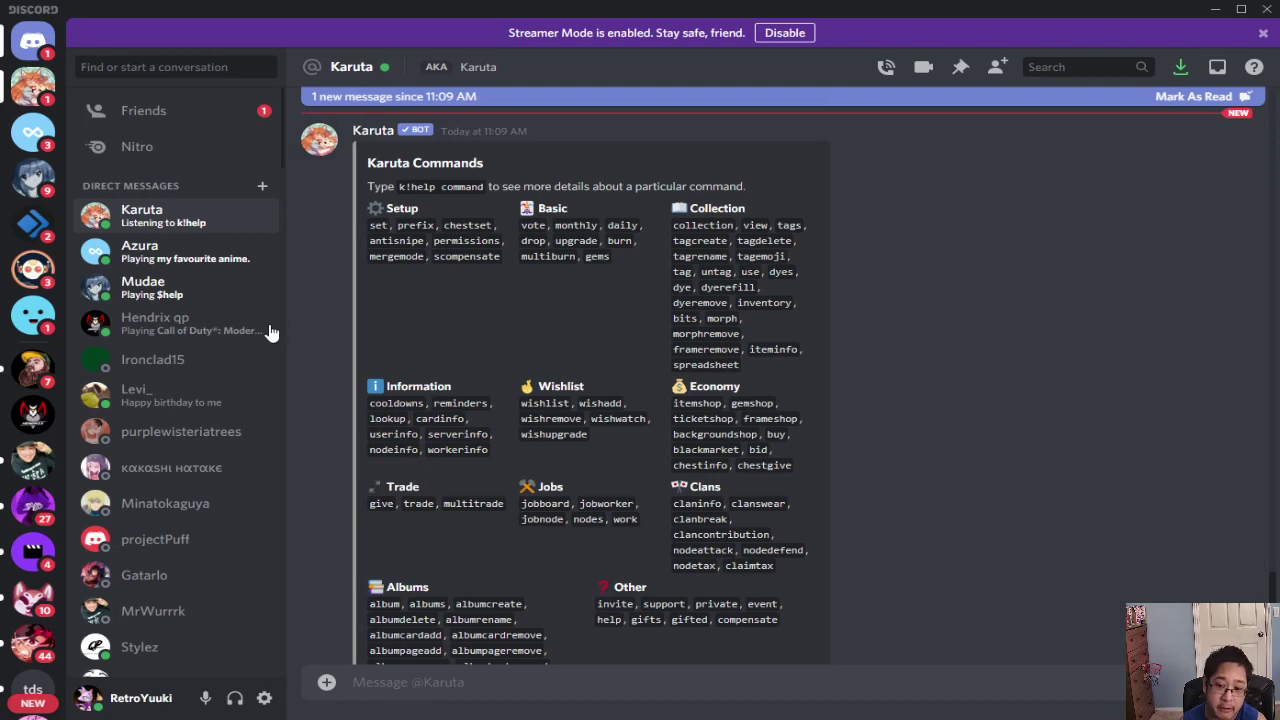
# Step: Return to the Karuta Bot Center server and rename the spans text channel to spawns, saving the change
pyautogui.scroll(-6, 20, 450)
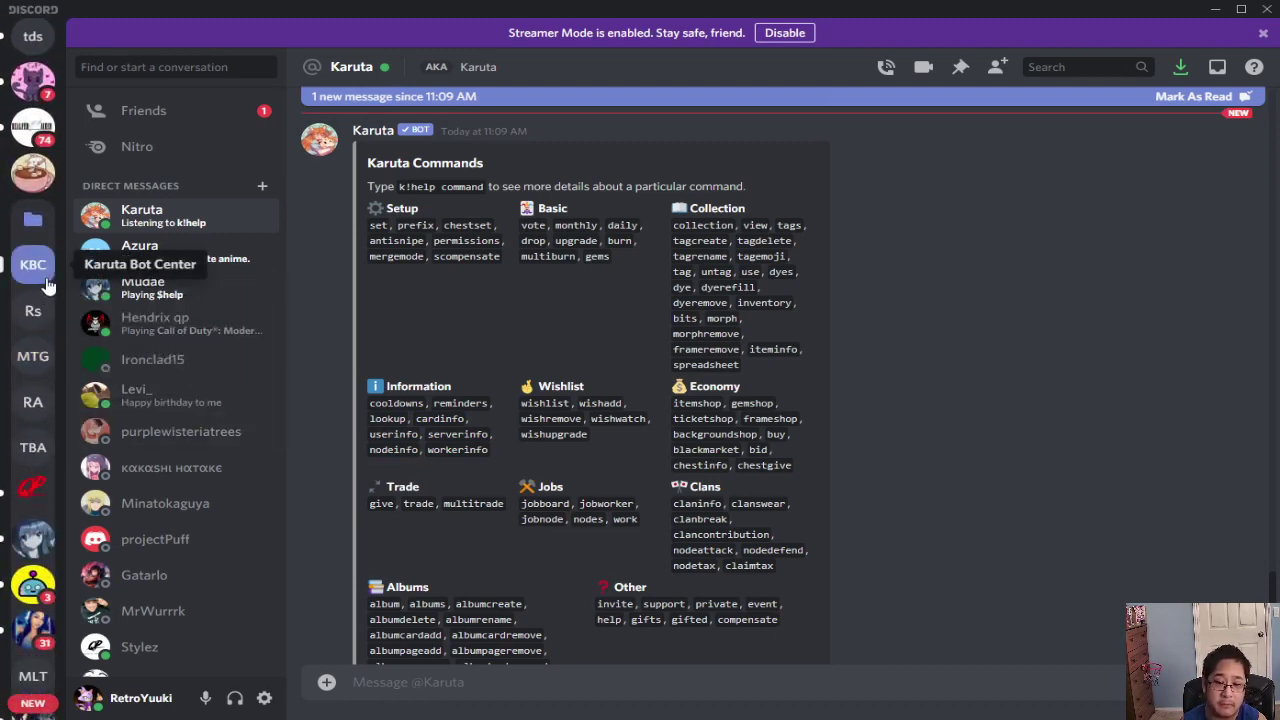
pyautogui.click(33, 265)
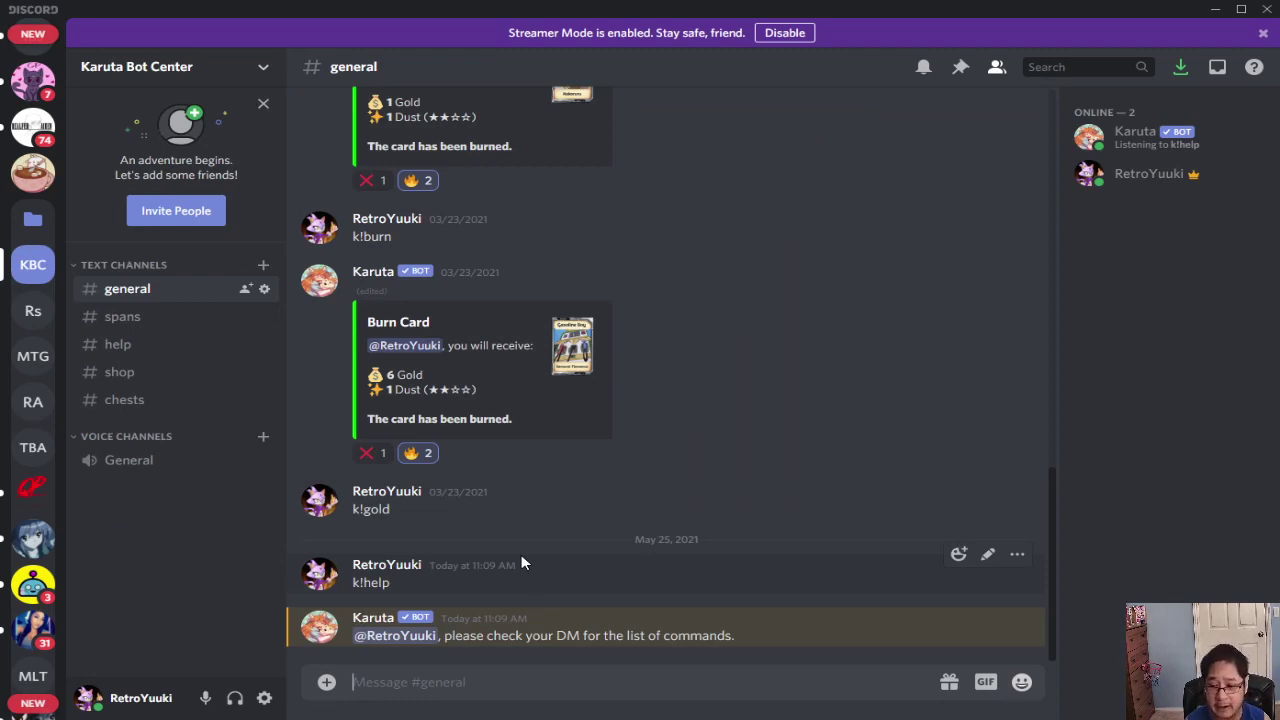
pyautogui.click(190, 334)
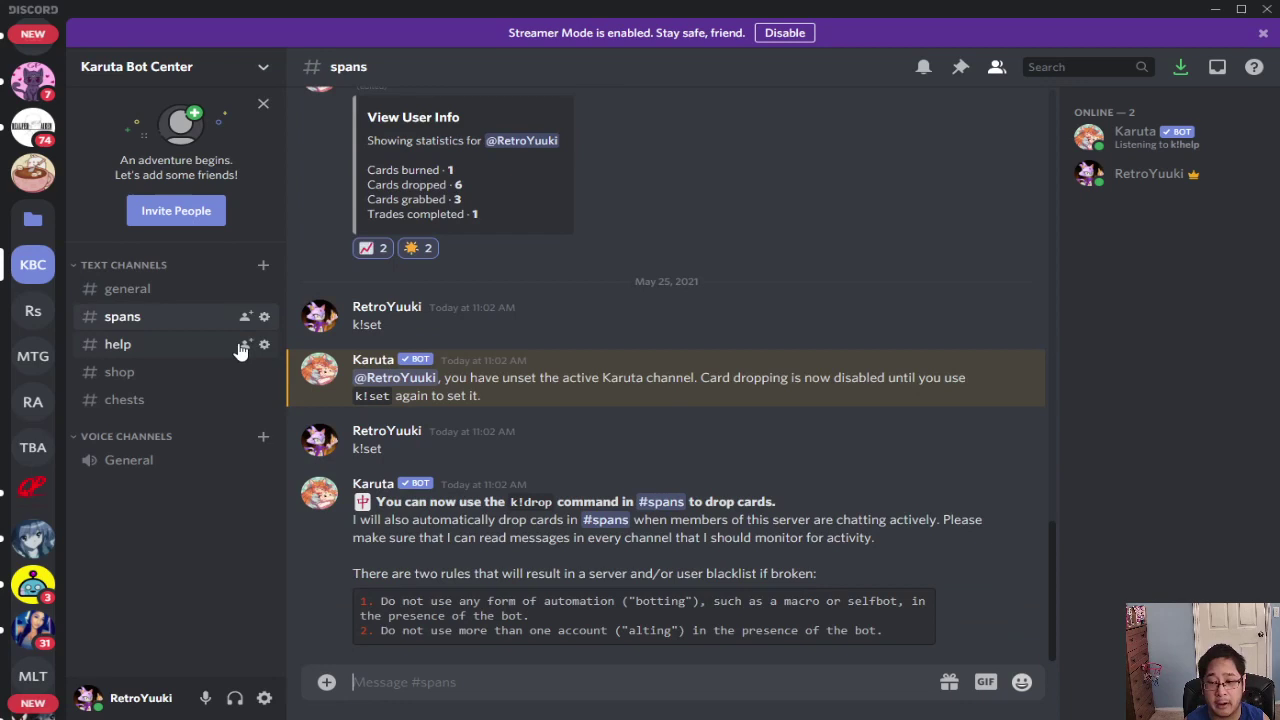
pyautogui.click(262, 318)
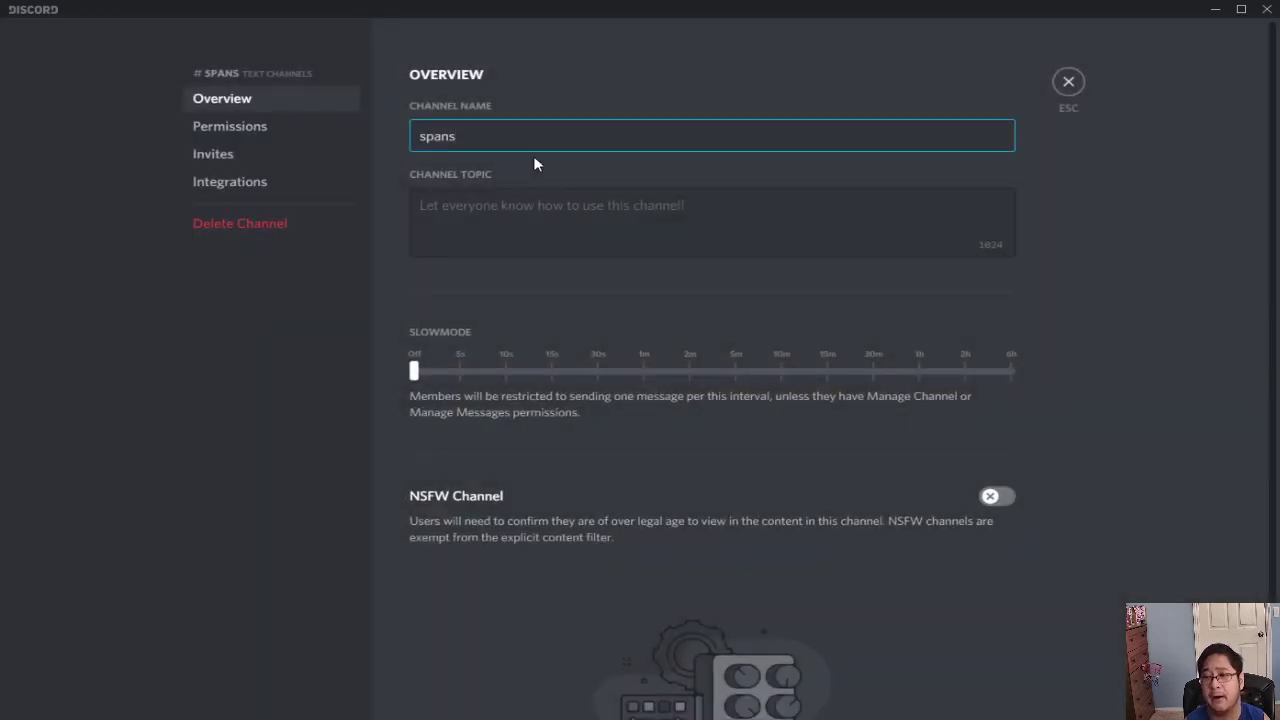
pyautogui.press('BackSpace')
pyautogui.press('BackSpace')
pyautogui.press('BackSpace')
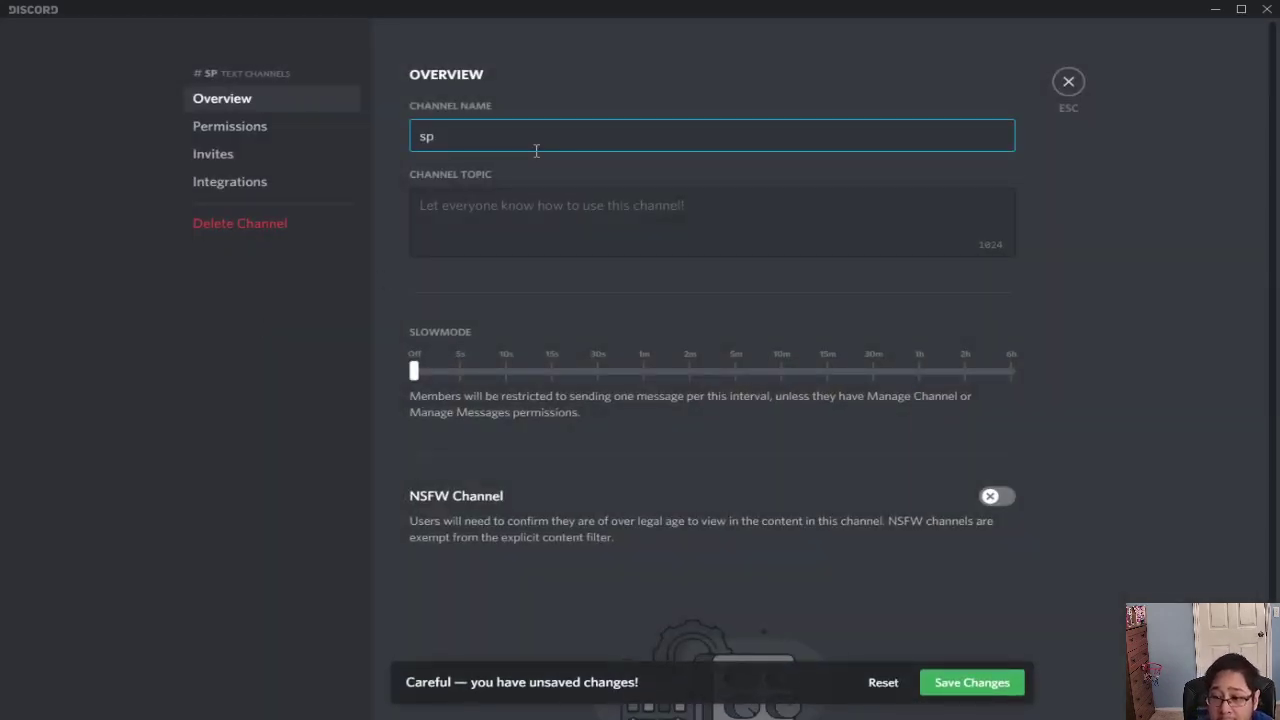
pyautogui.write('awns')
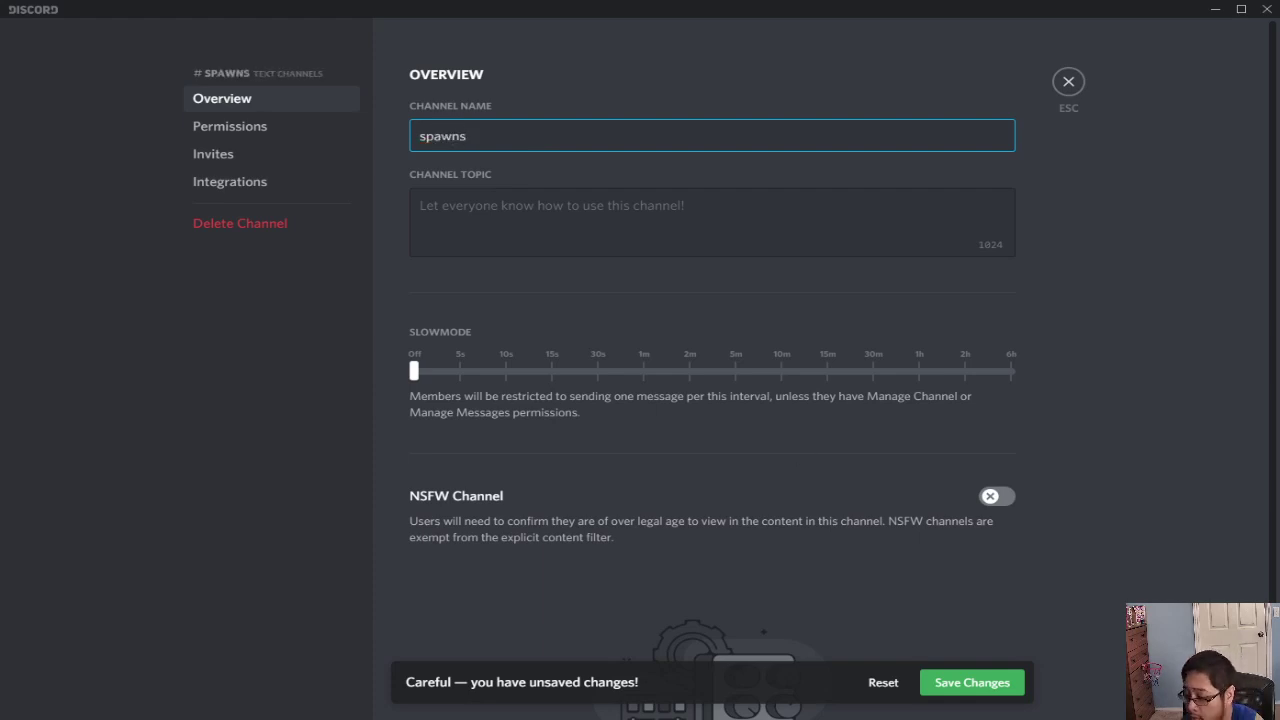
pyautogui.click(972, 682)
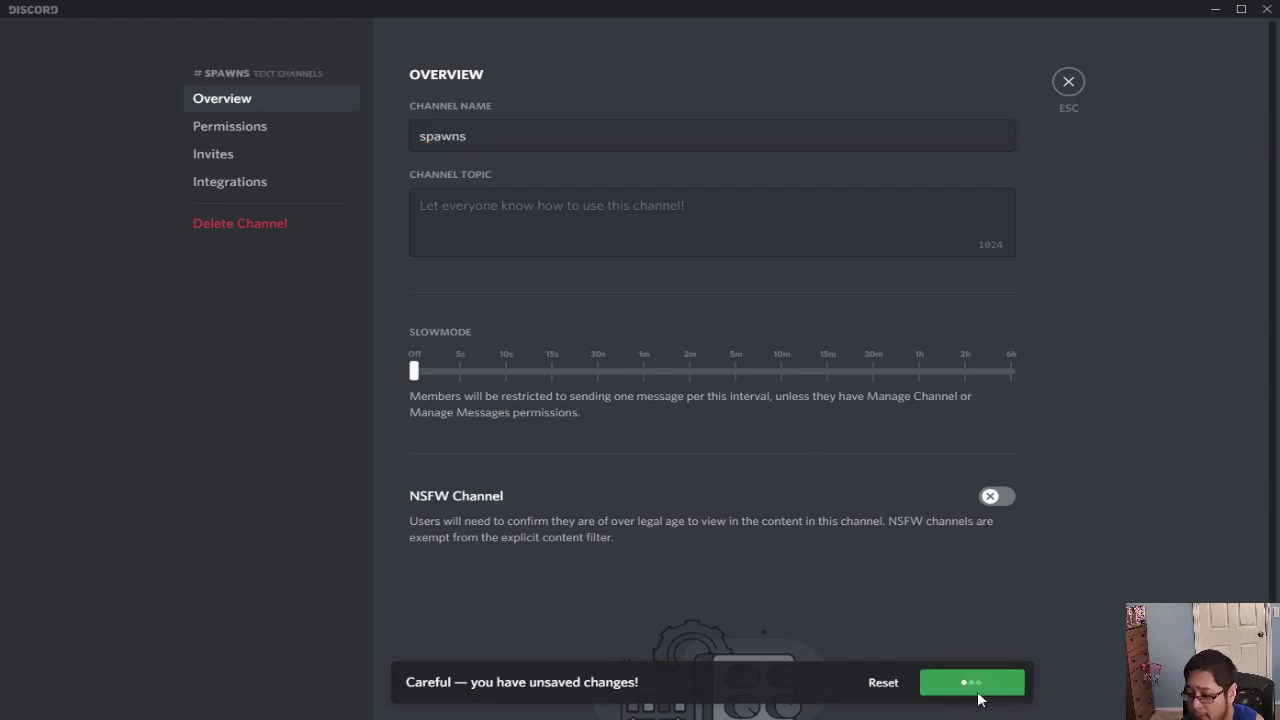
pyautogui.click(1070, 86)
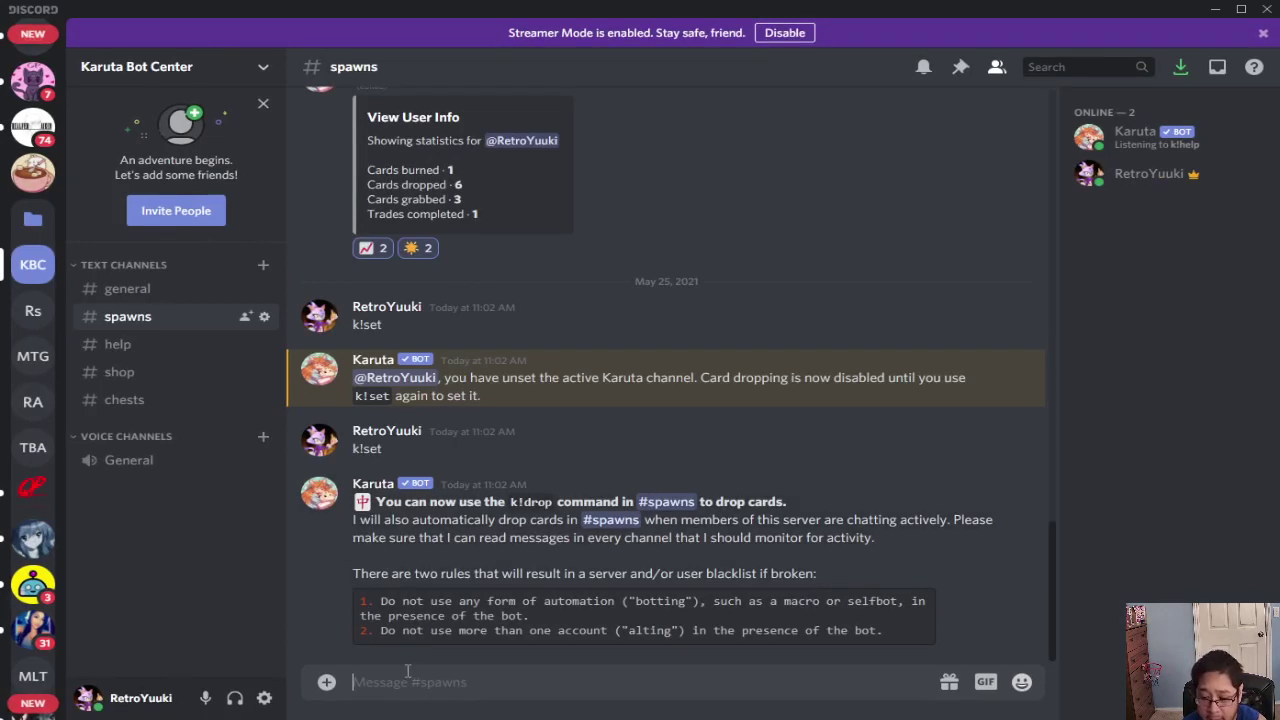
# Step: Send k!set twice in the spawns channel to unset it and set it again as the active Karuta channel
pyautogui.write('k!')
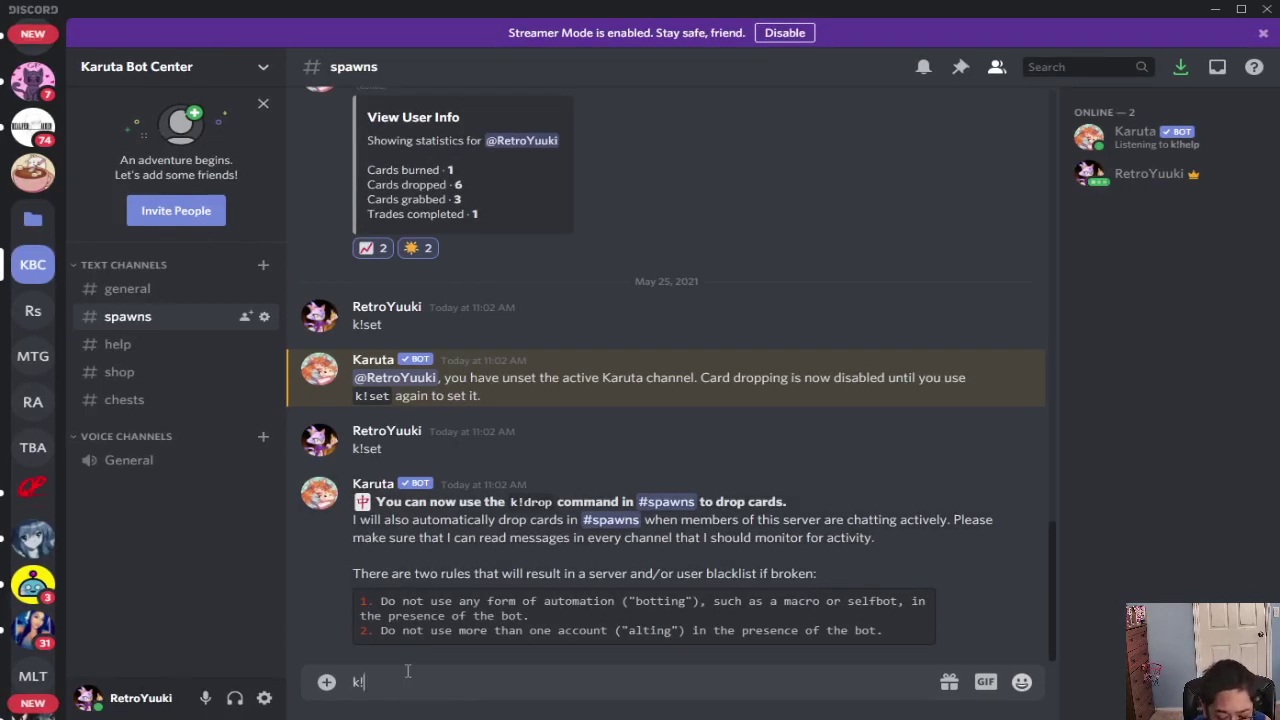
pyautogui.write('set')
pyautogui.press('Return')
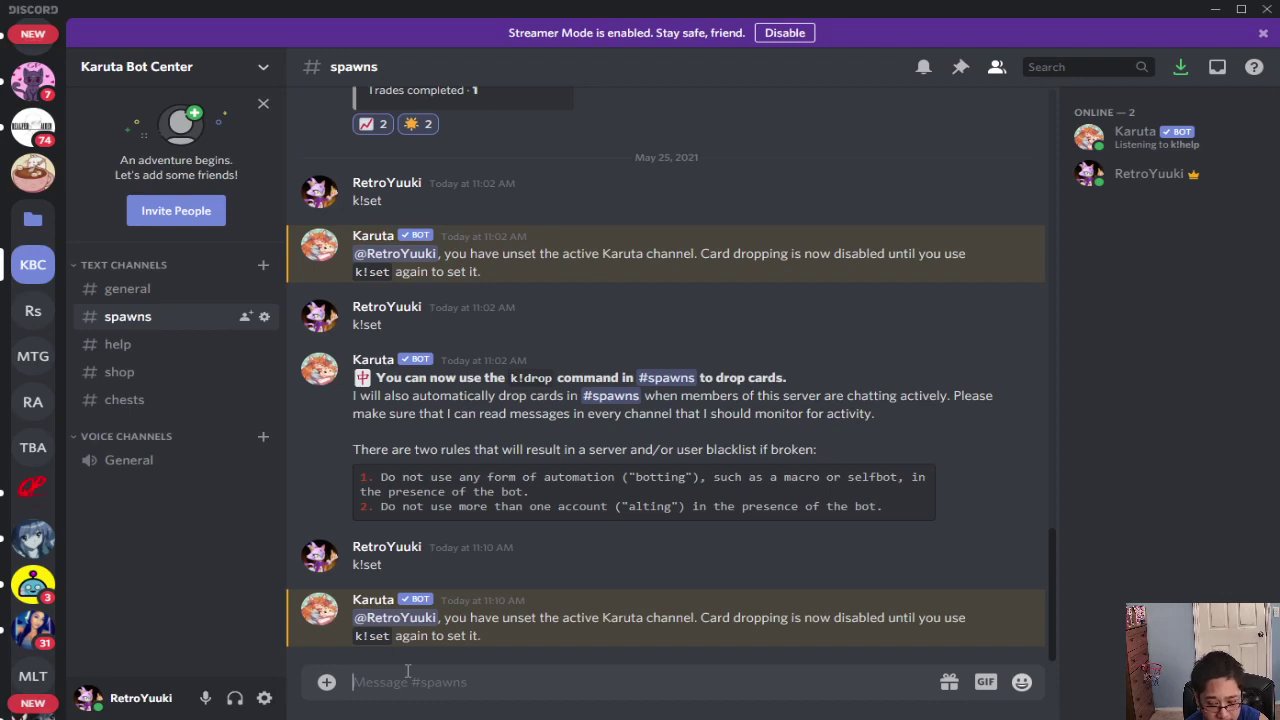
pyautogui.write('k')
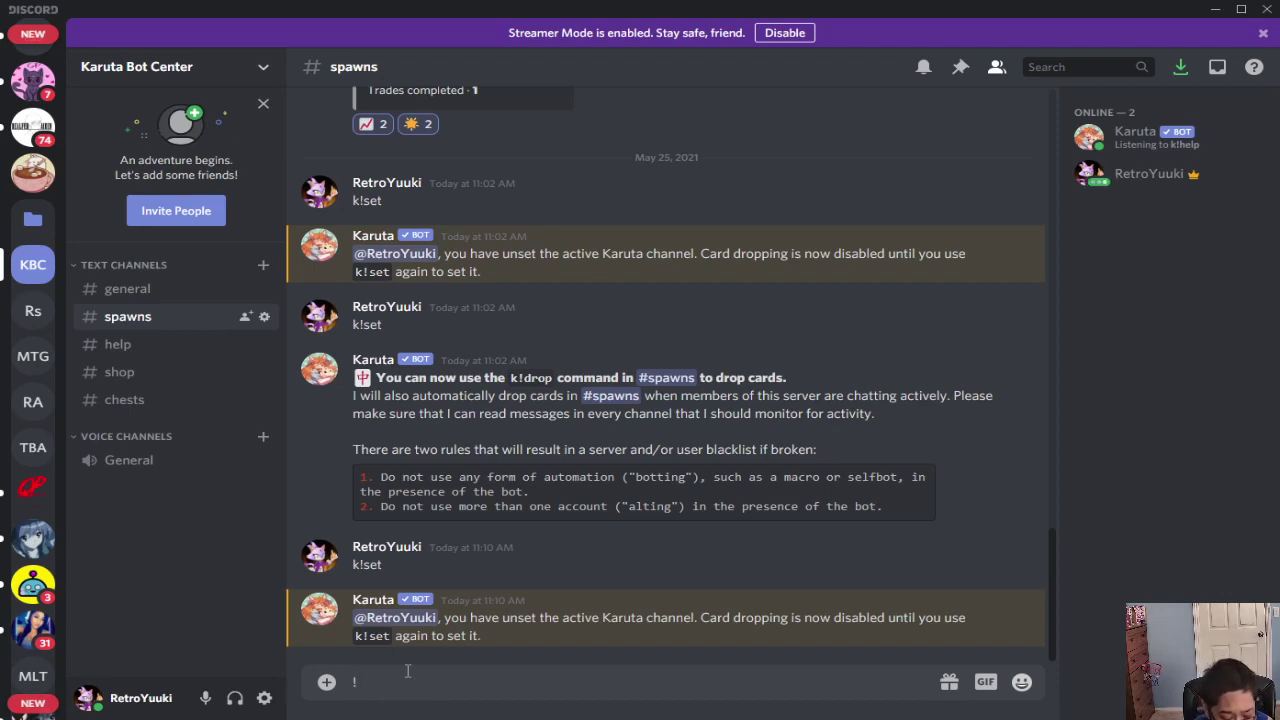
pyautogui.press('BackSpace')
pyautogui.write('k!set')
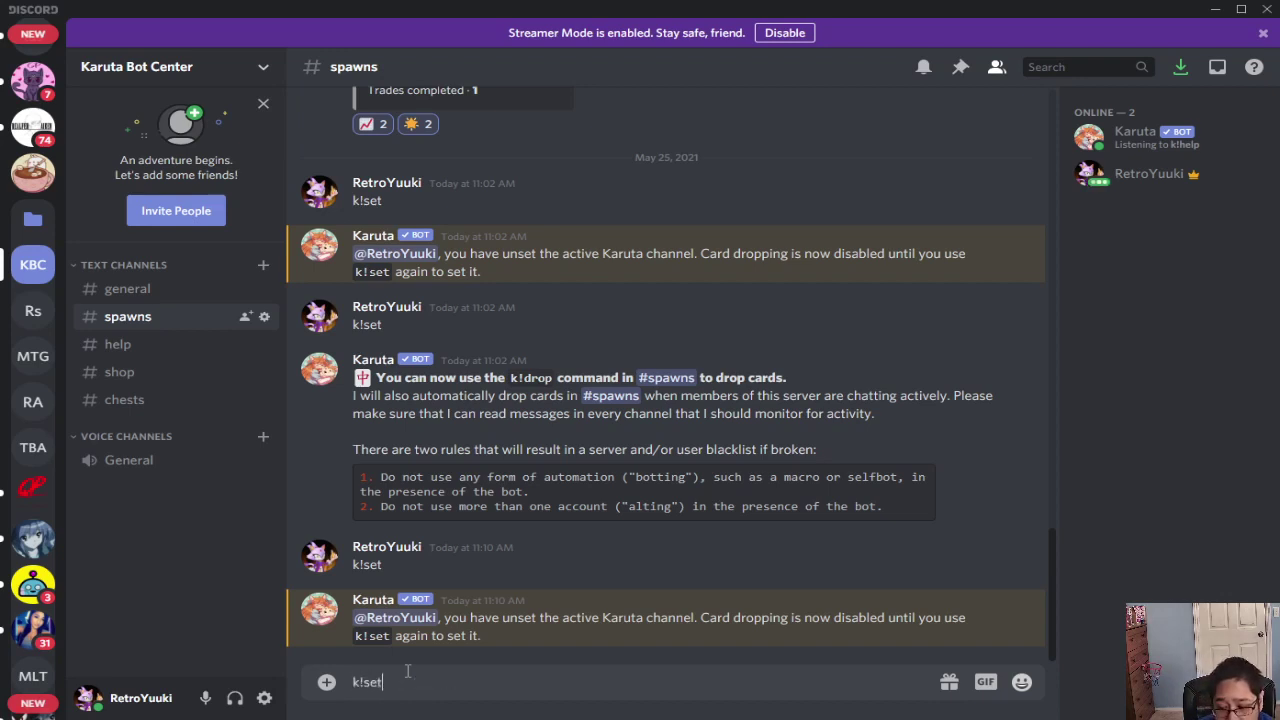
pyautogui.press('Return')
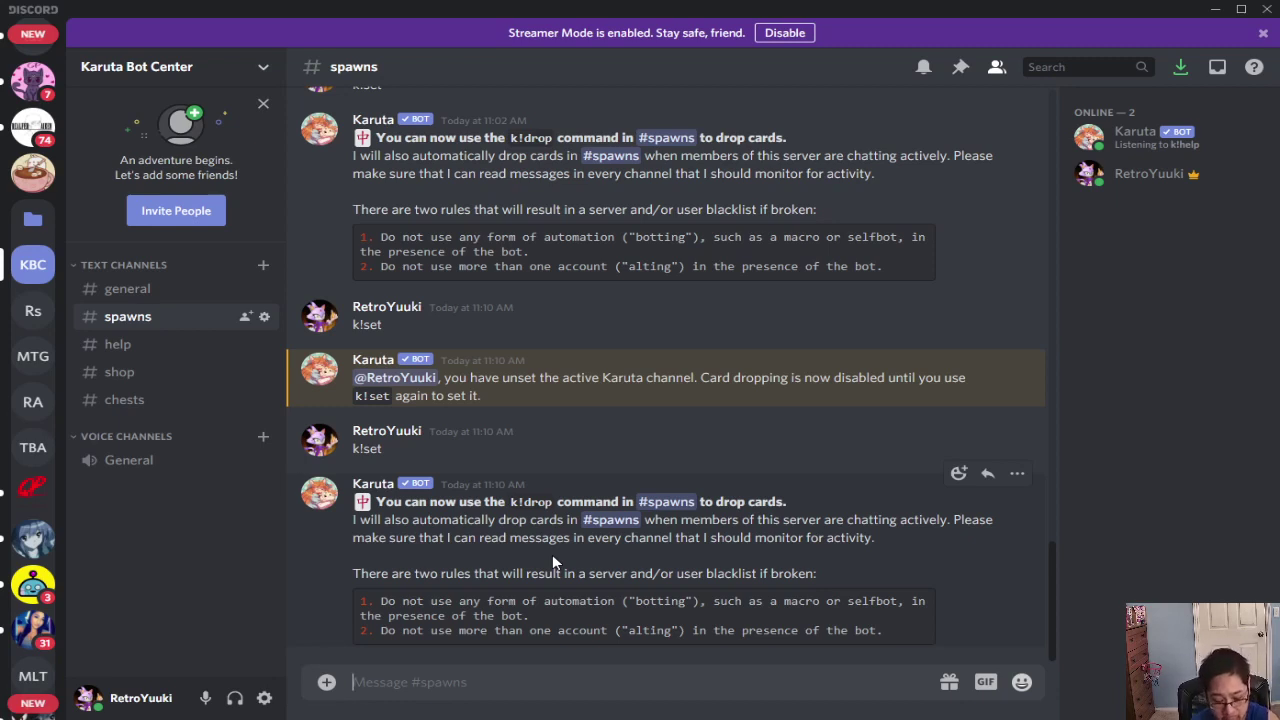
# Step: Drop cards with k!drop in the spawns channel and claim the second card, from Patlabor: The Mobile Police
pyautogui.write('k!')
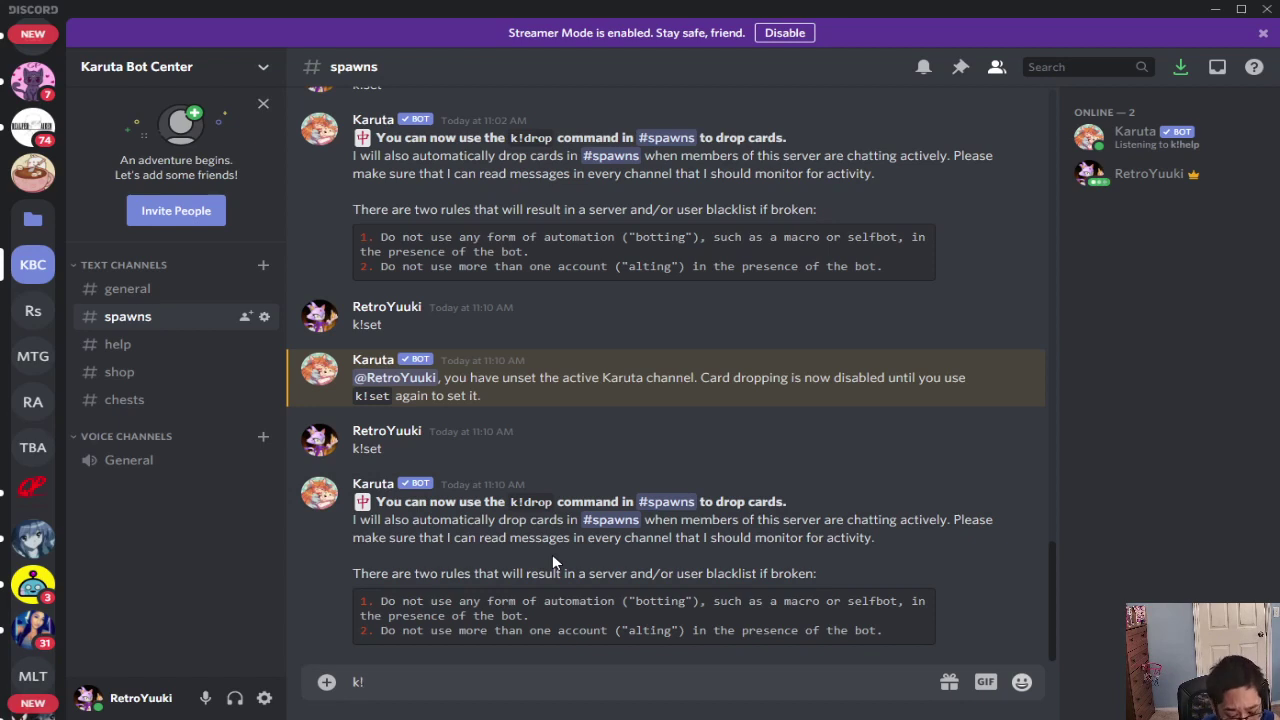
pyautogui.write('drop')
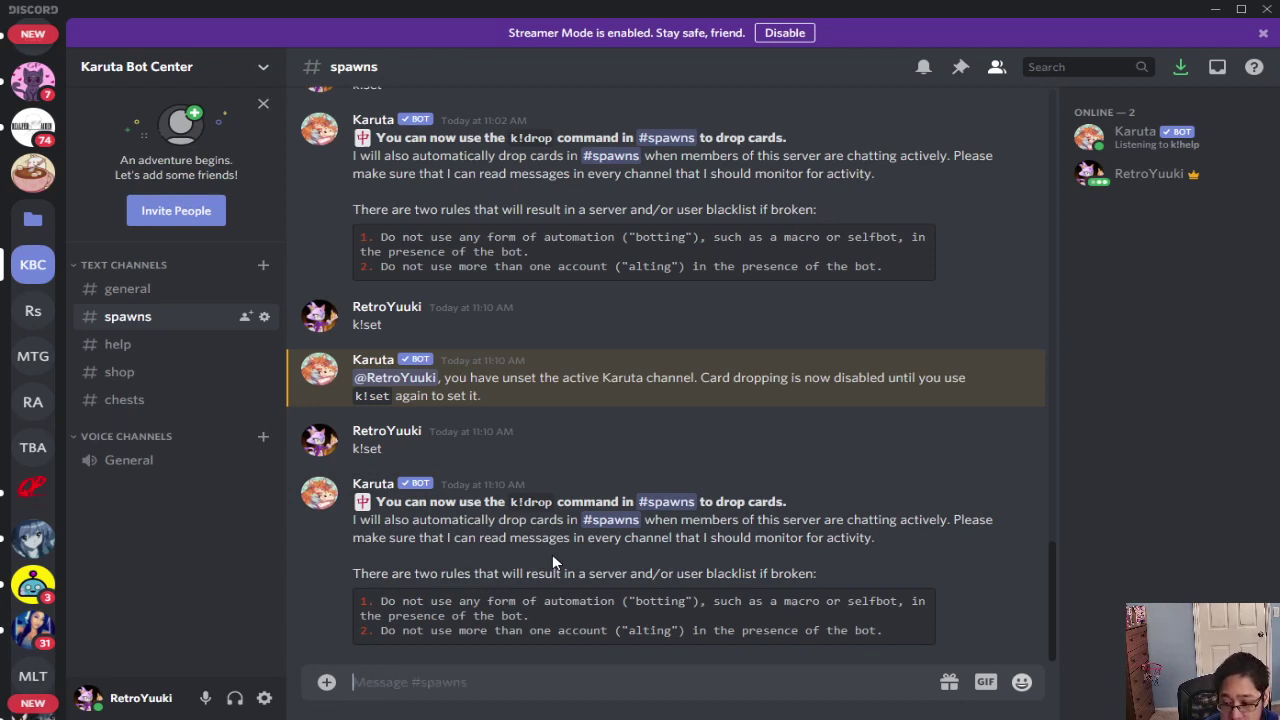
pyautogui.write('k!drop')
pyautogui.press('Return')
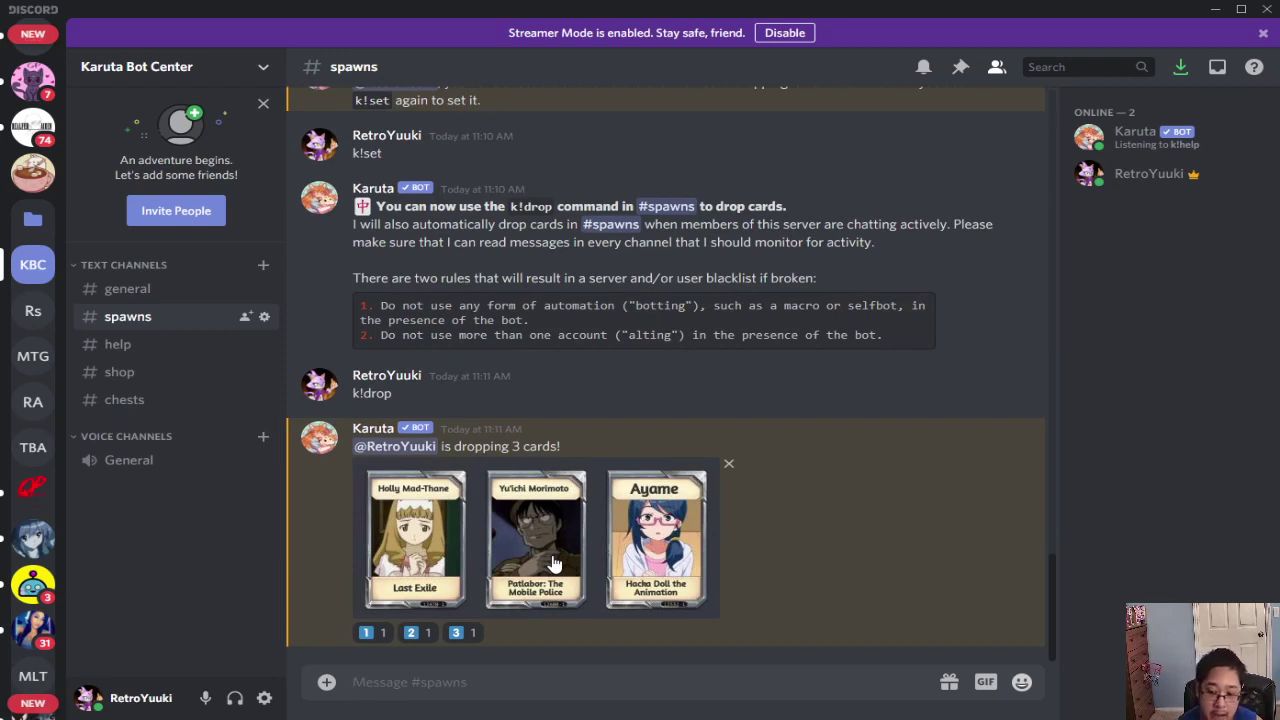
pyautogui.click(414, 634)
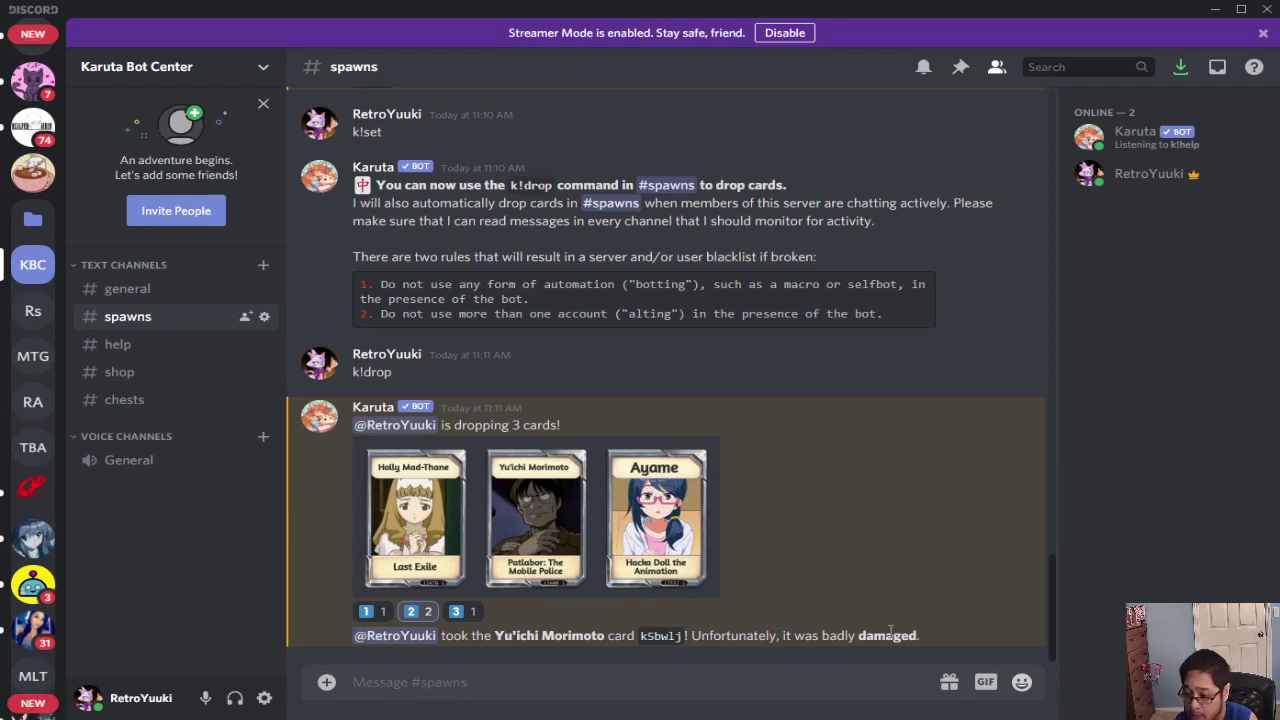
pyautogui.moveTo(947, 635); pyautogui.dragTo(688, 618)
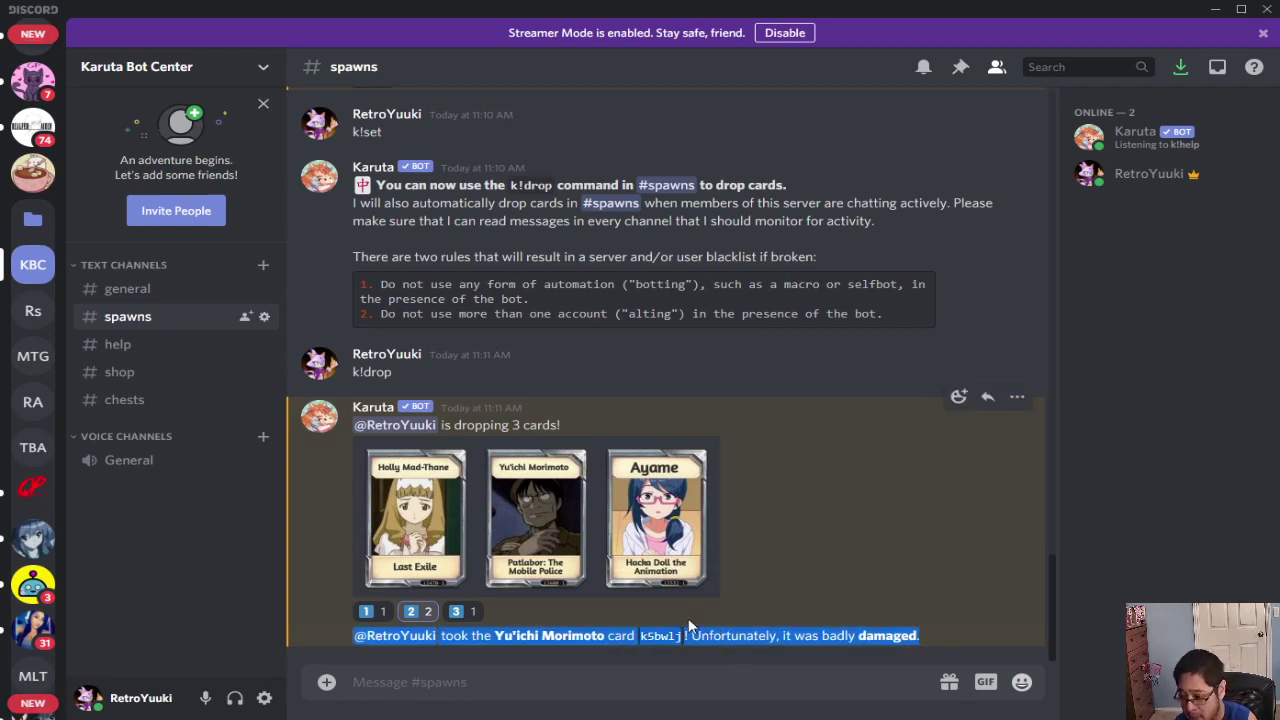
# Step: Send k!prefix without a value in the spawns channel
pyautogui.click(667, 677)
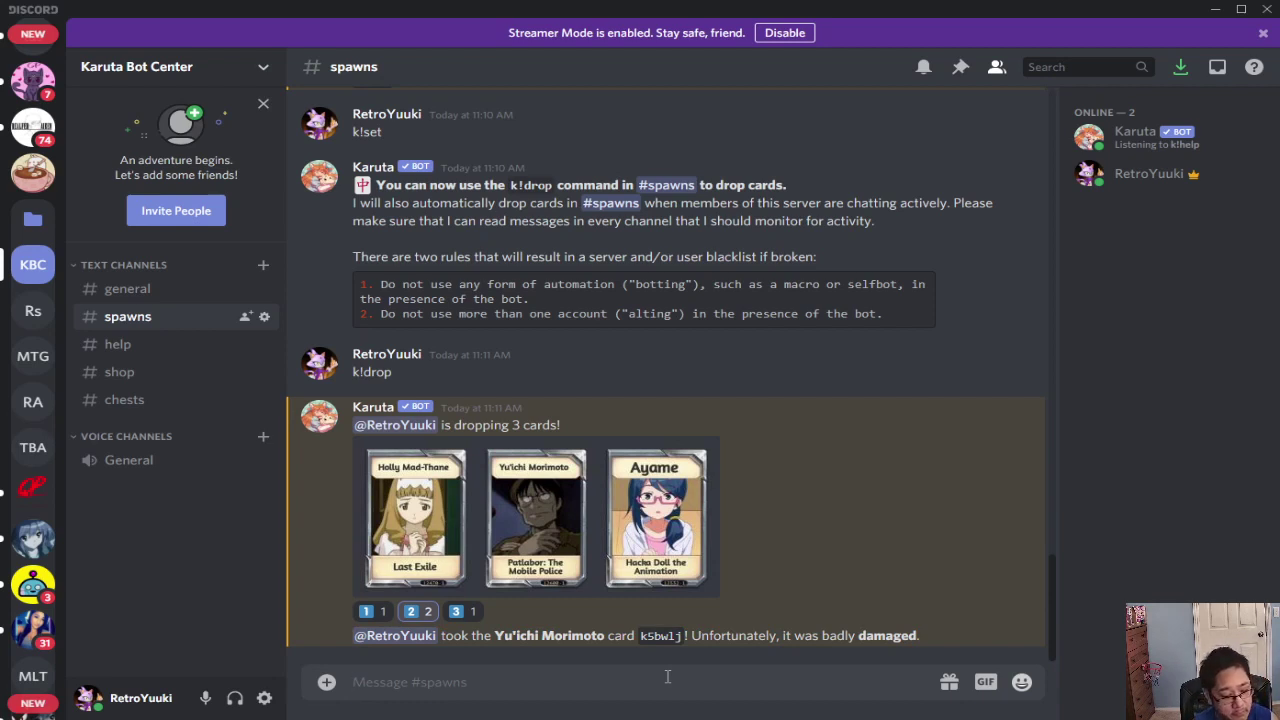
pyautogui.write('k!')
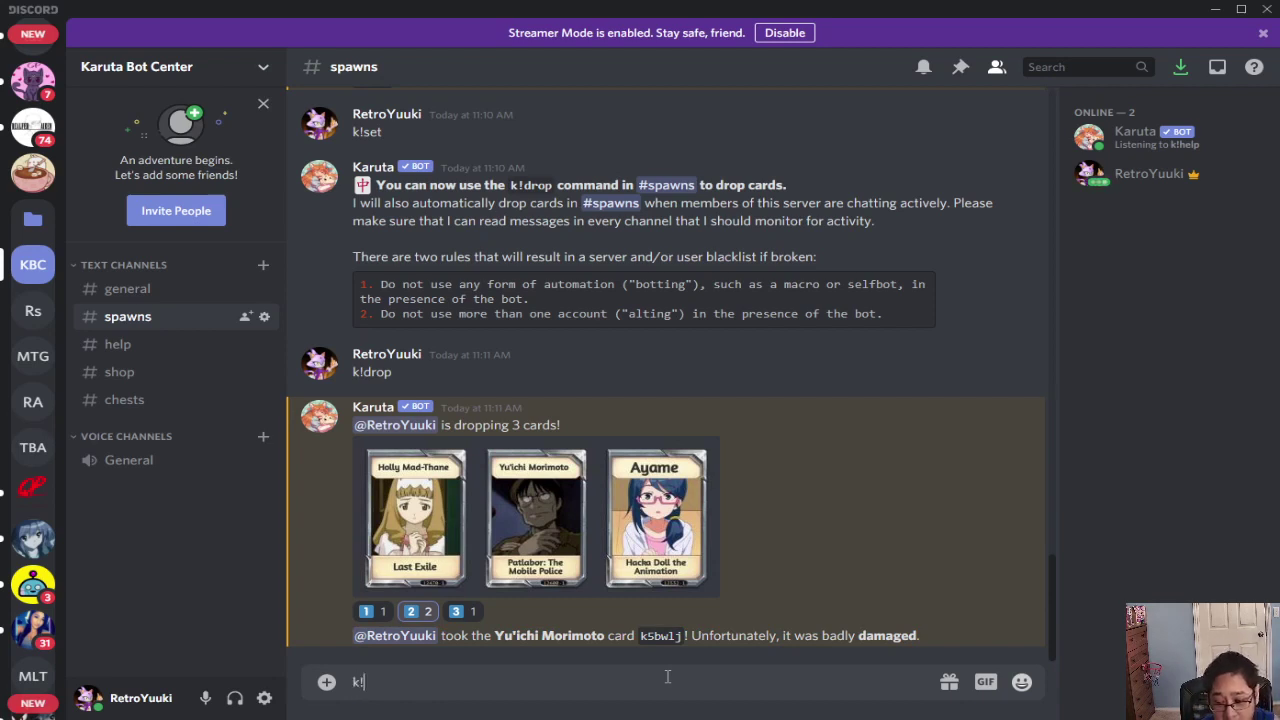
pyautogui.write('prefix')
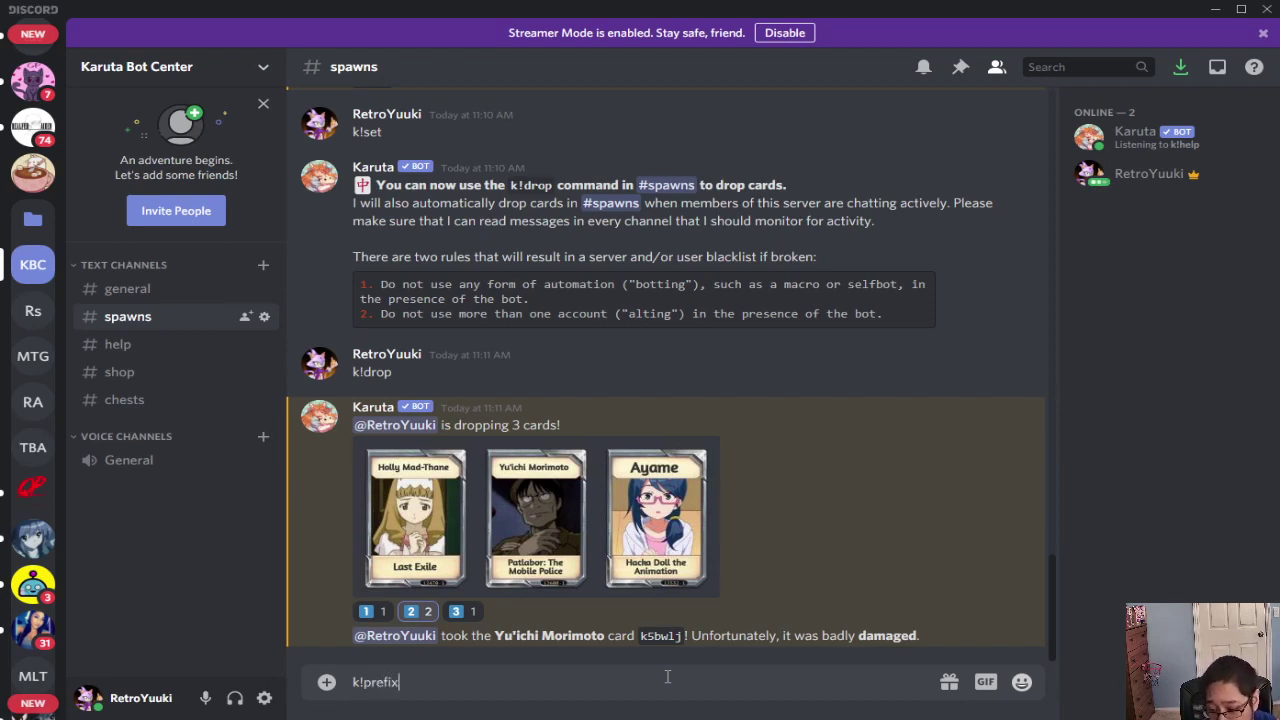
pyautogui.press('Return')
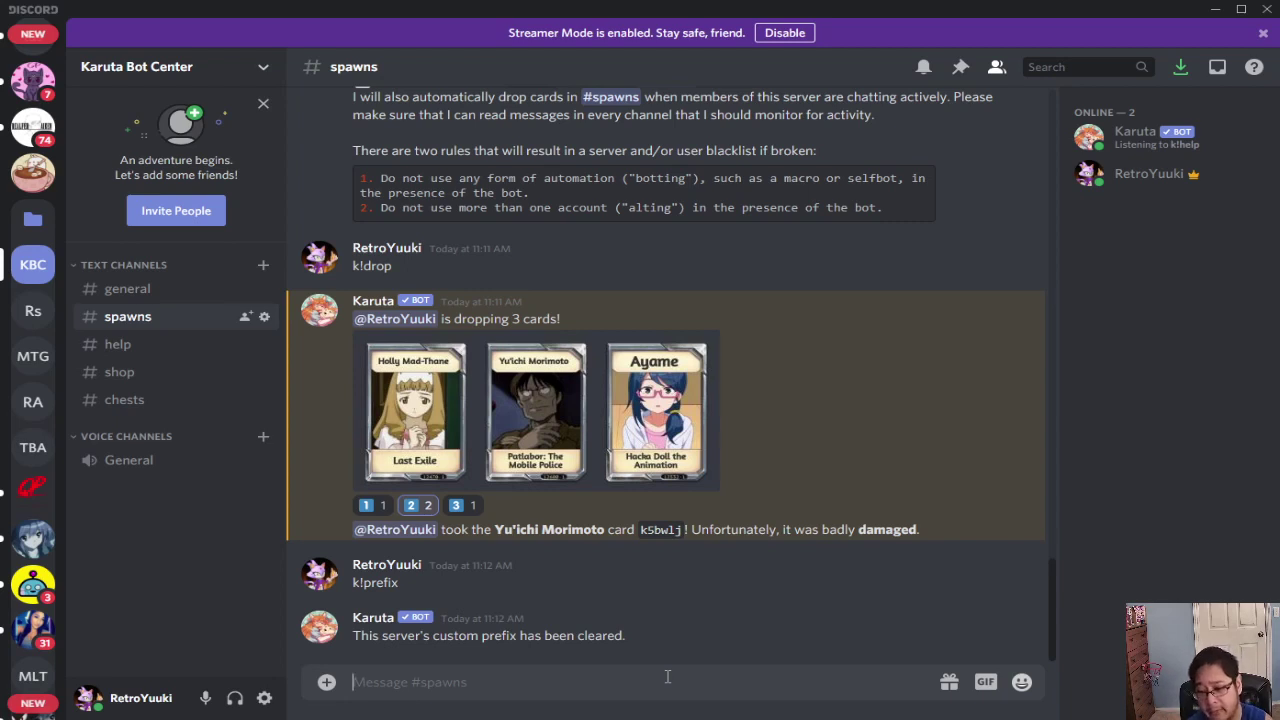
# Step: Set the server's custom Karuta prefix to k! by sending k!prefix k! in the spawns channel
pyautogui.write('k!')
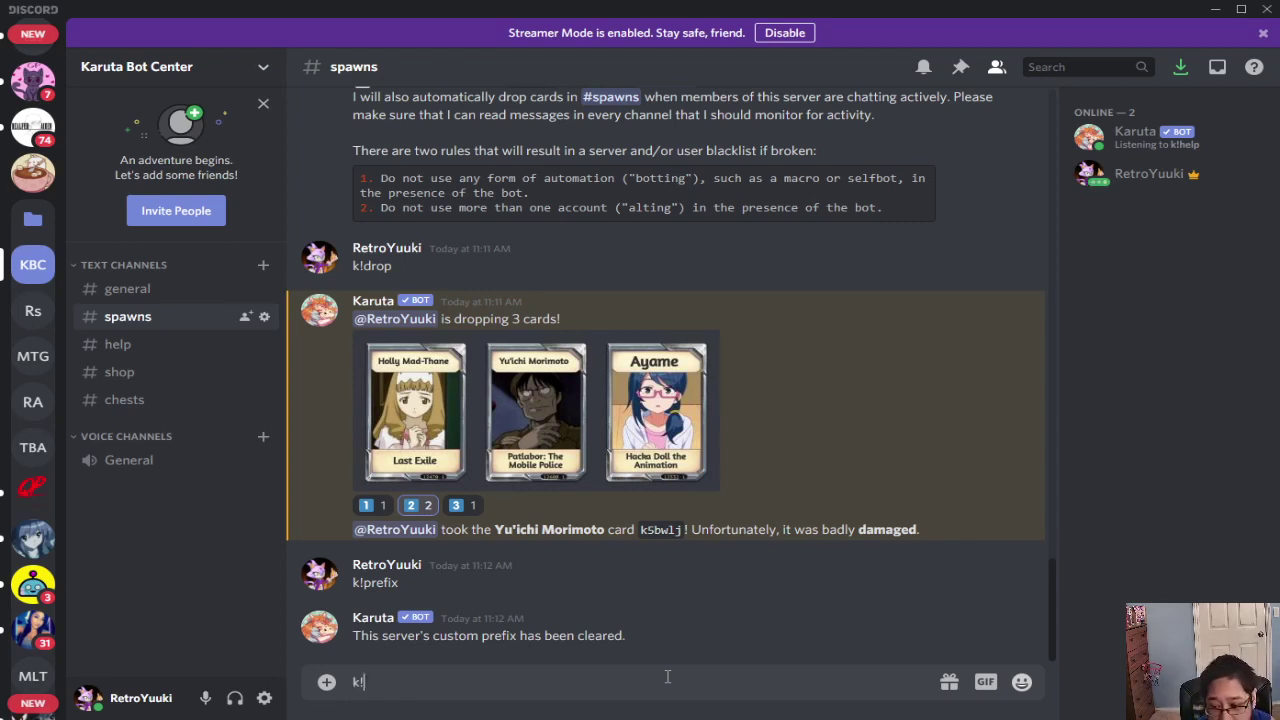
pyautogui.write('prefix ')
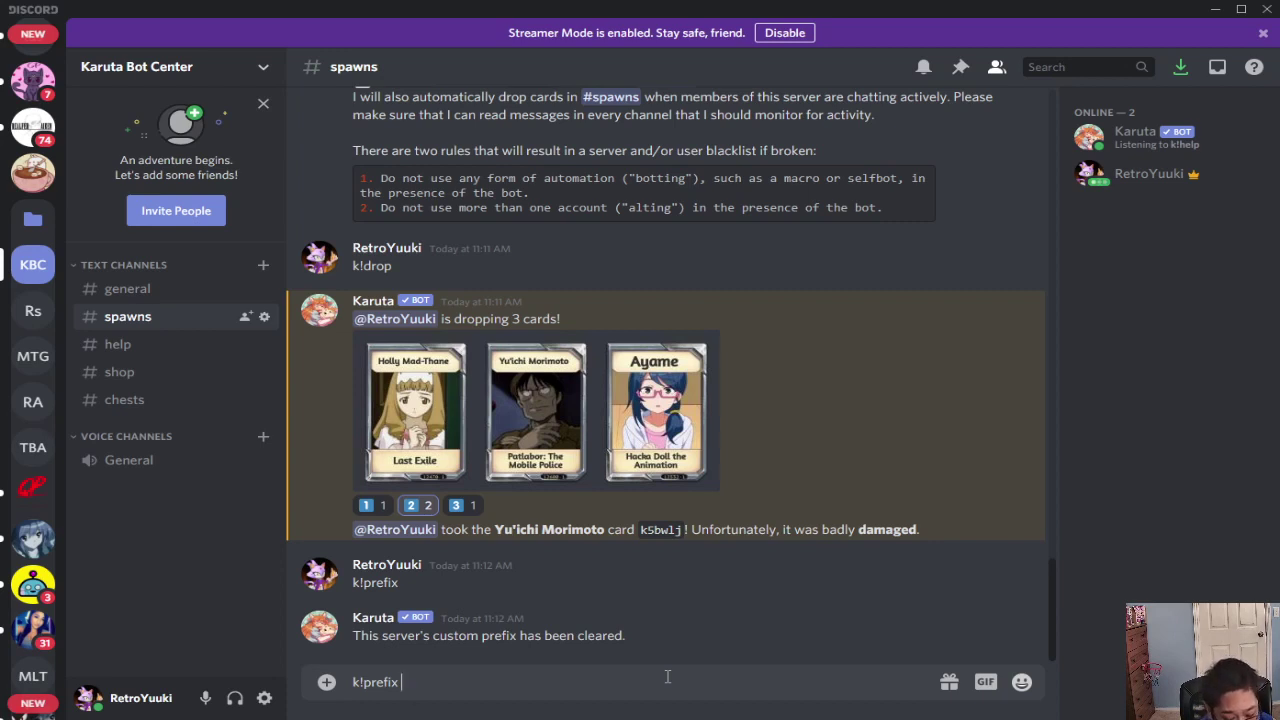
pyautogui.write('k!')
pyautogui.press('Return')
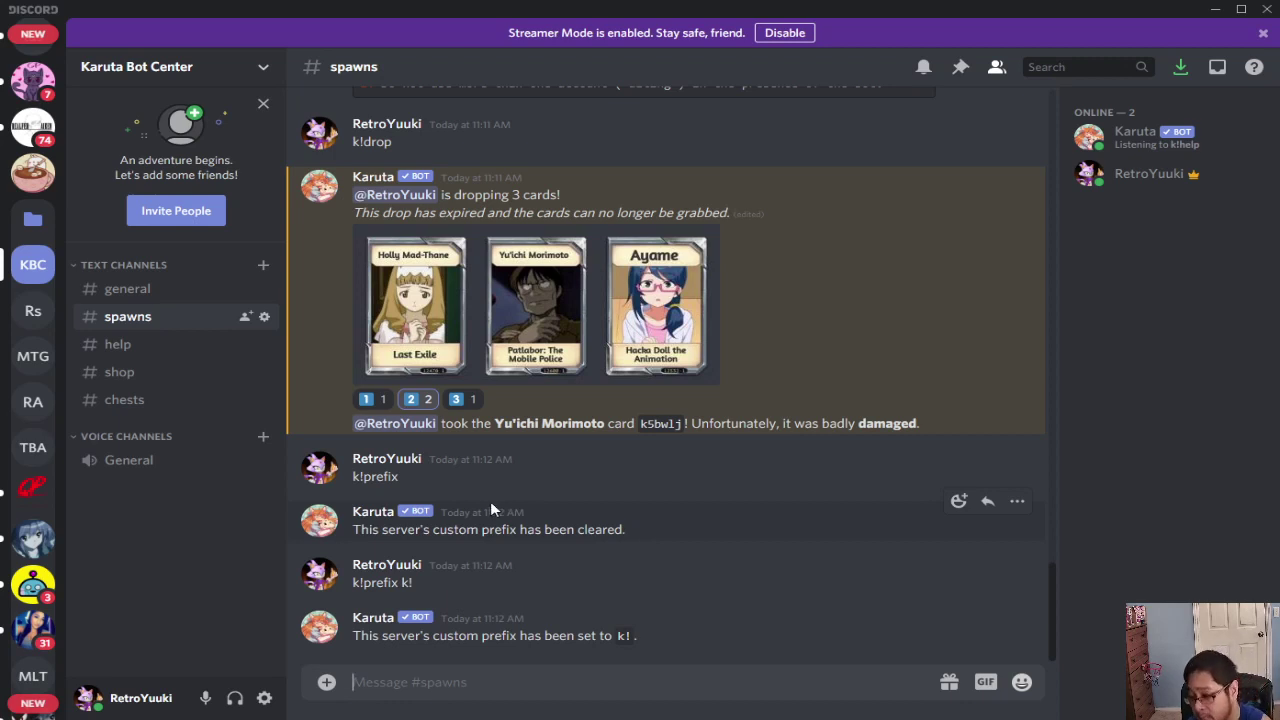
# Step: Check the grace period for grabbing cards by sending k!antisnipe without a value in the spawns channel
pyautogui.write('k!')
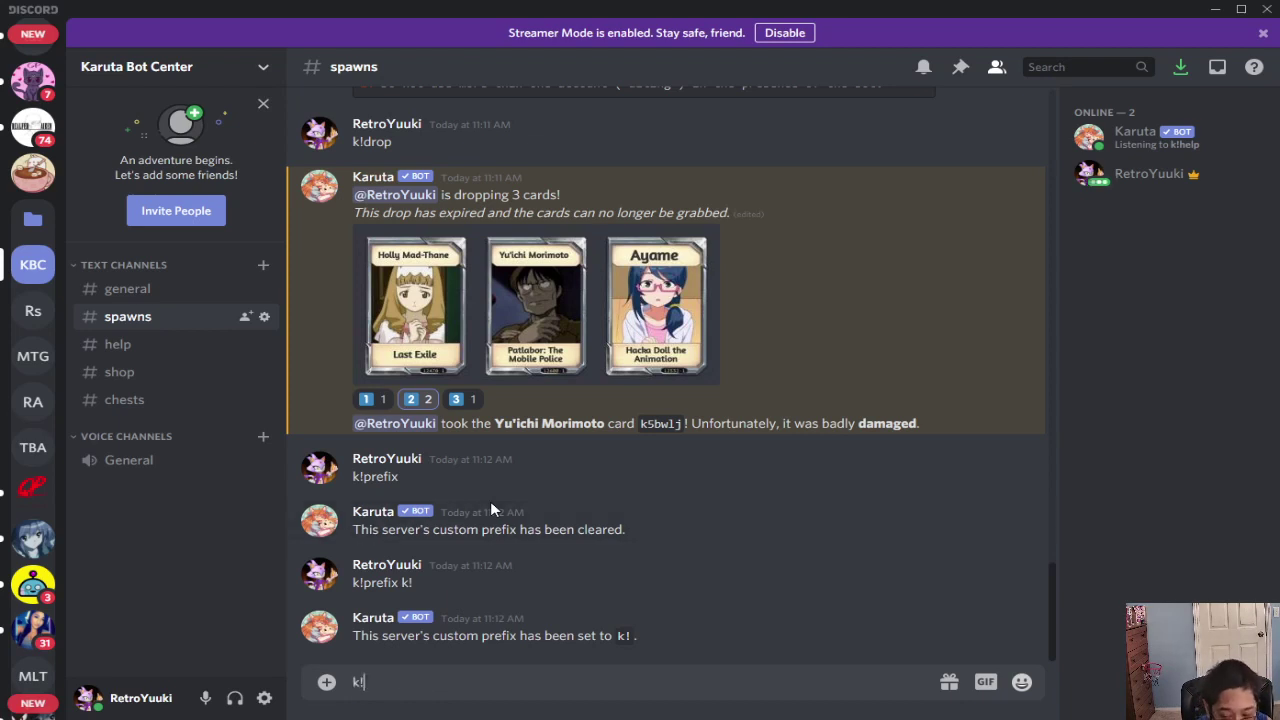
pyautogui.write('antisnope')
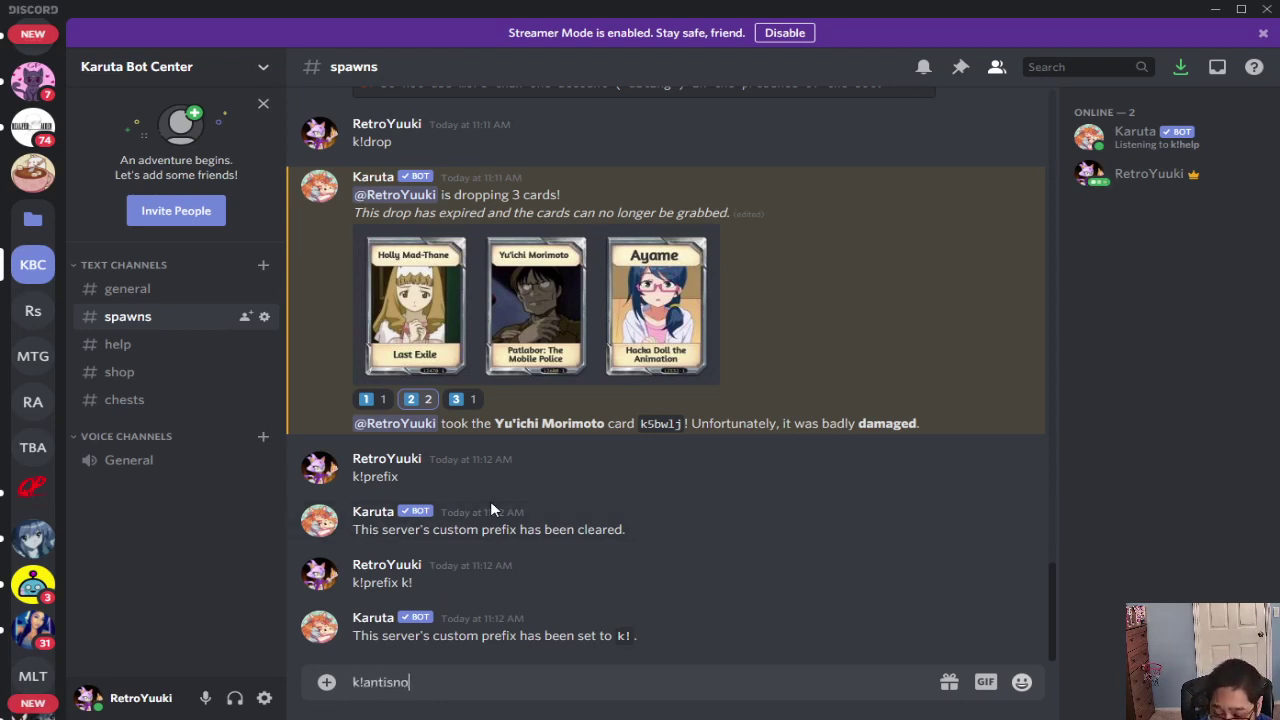
pyautogui.press('BackSpace')
pyautogui.press('BackSpace')
pyautogui.press('BackSpace')
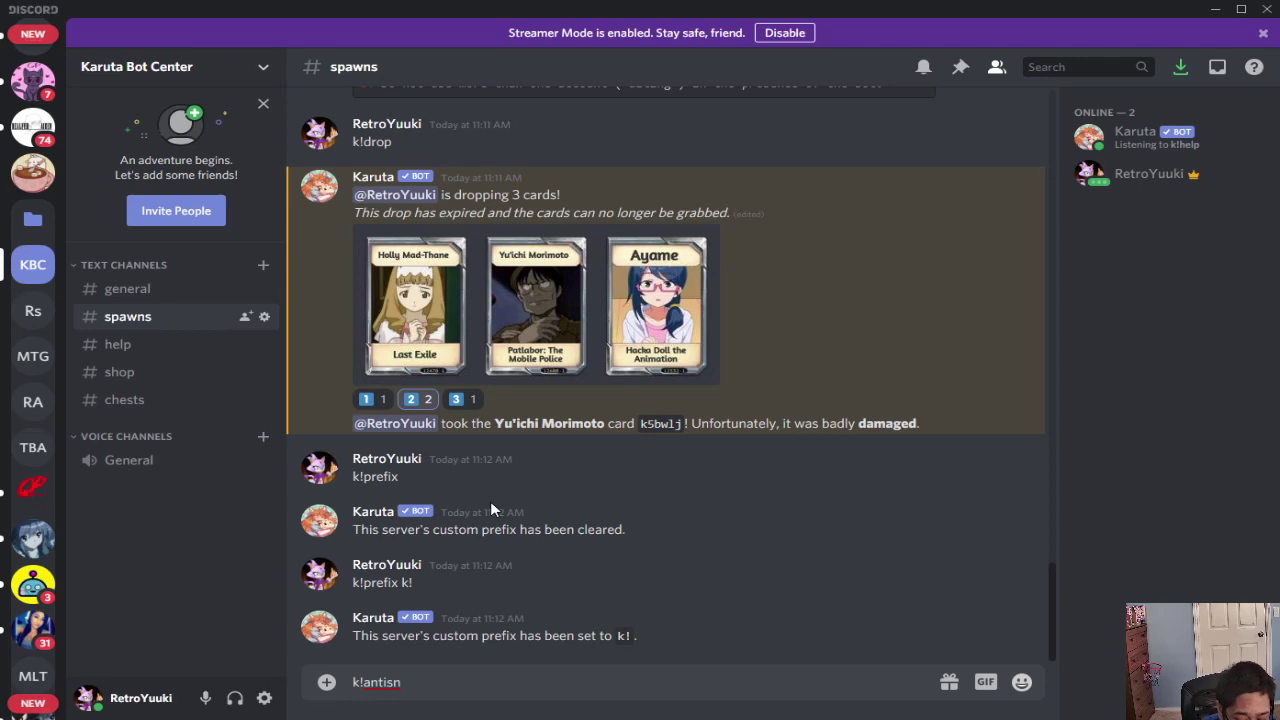
pyautogui.write('iper')
pyautogui.press('BackSpace')
pyautogui.press('BackSpace')
pyautogui.press('BackSpace')
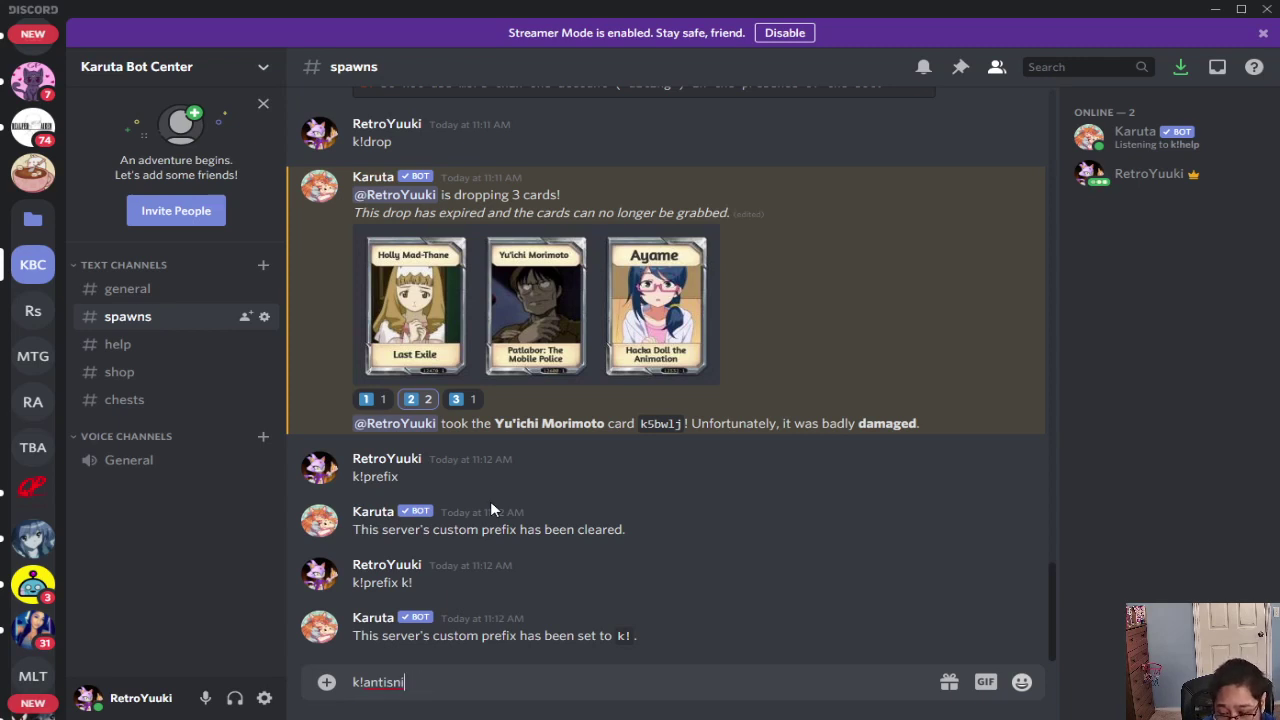
pyautogui.write('pe')
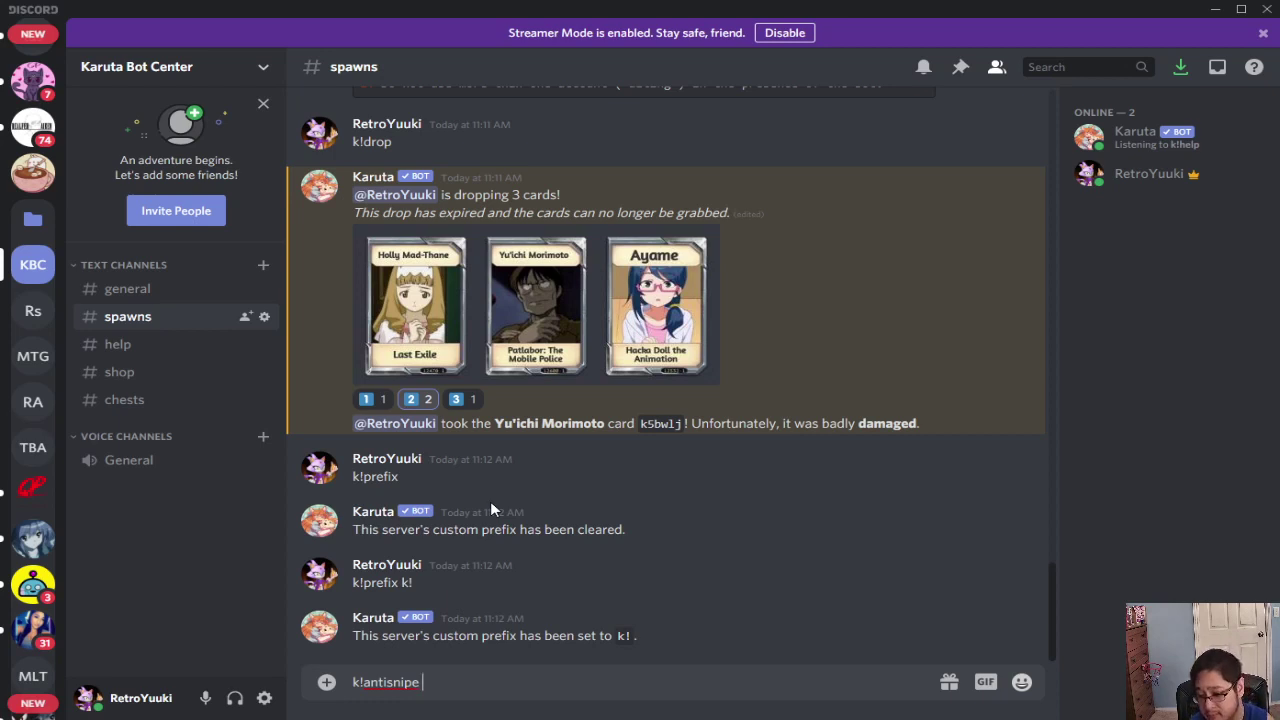
pyautogui.press('Return')
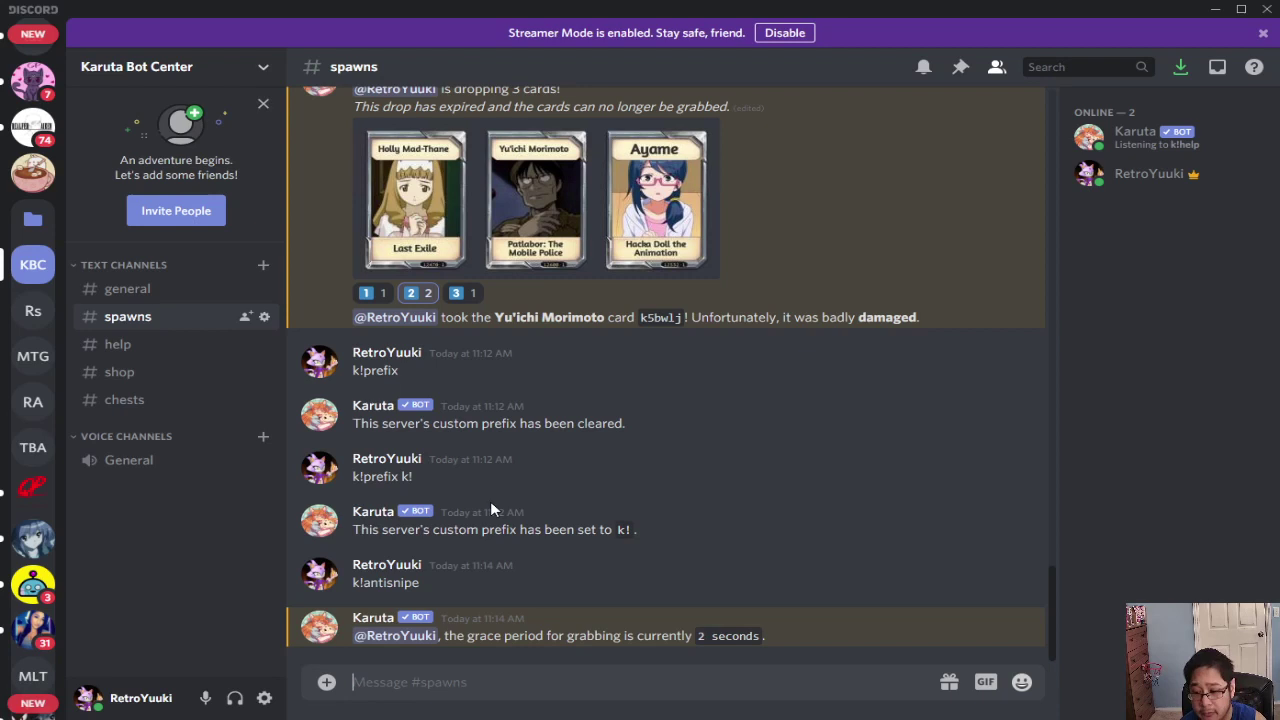
# Step: Check the spawns channel for disabled Karuta commands by sending k!permissions
pyautogui.write('k!')
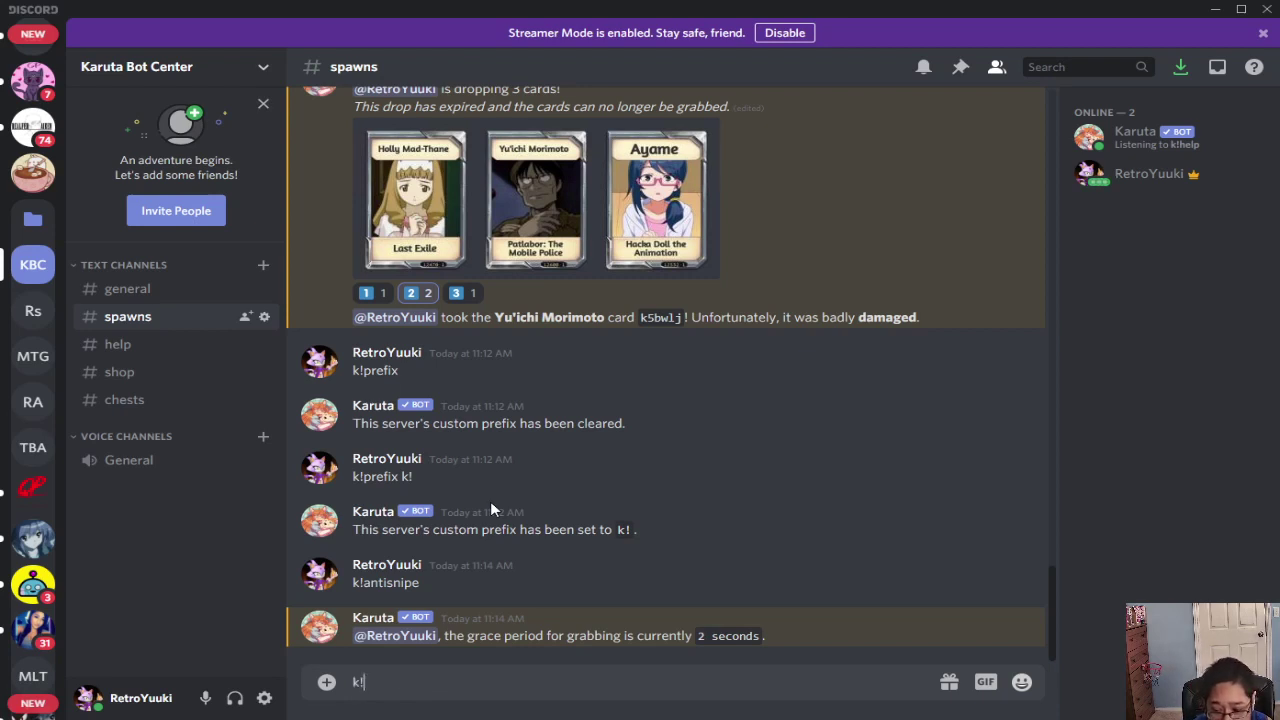
pyautogui.write('permis')
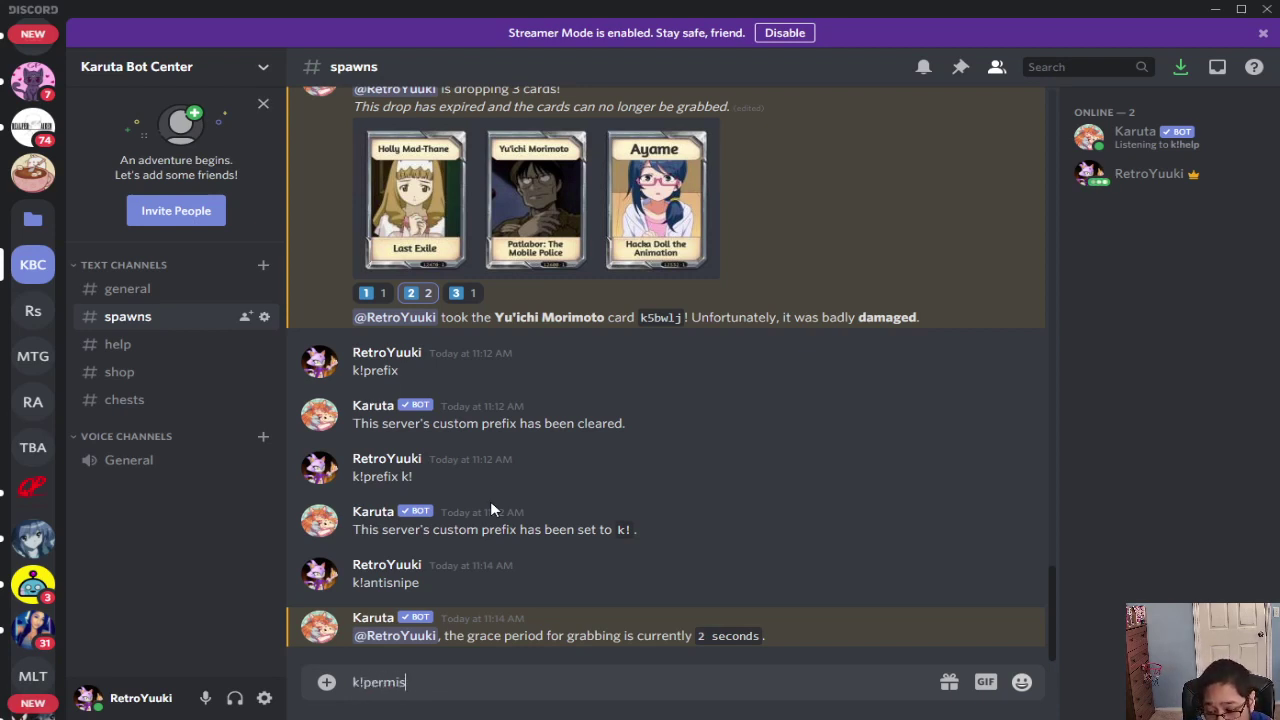
pyautogui.write('sions')
pyautogui.press('Return')
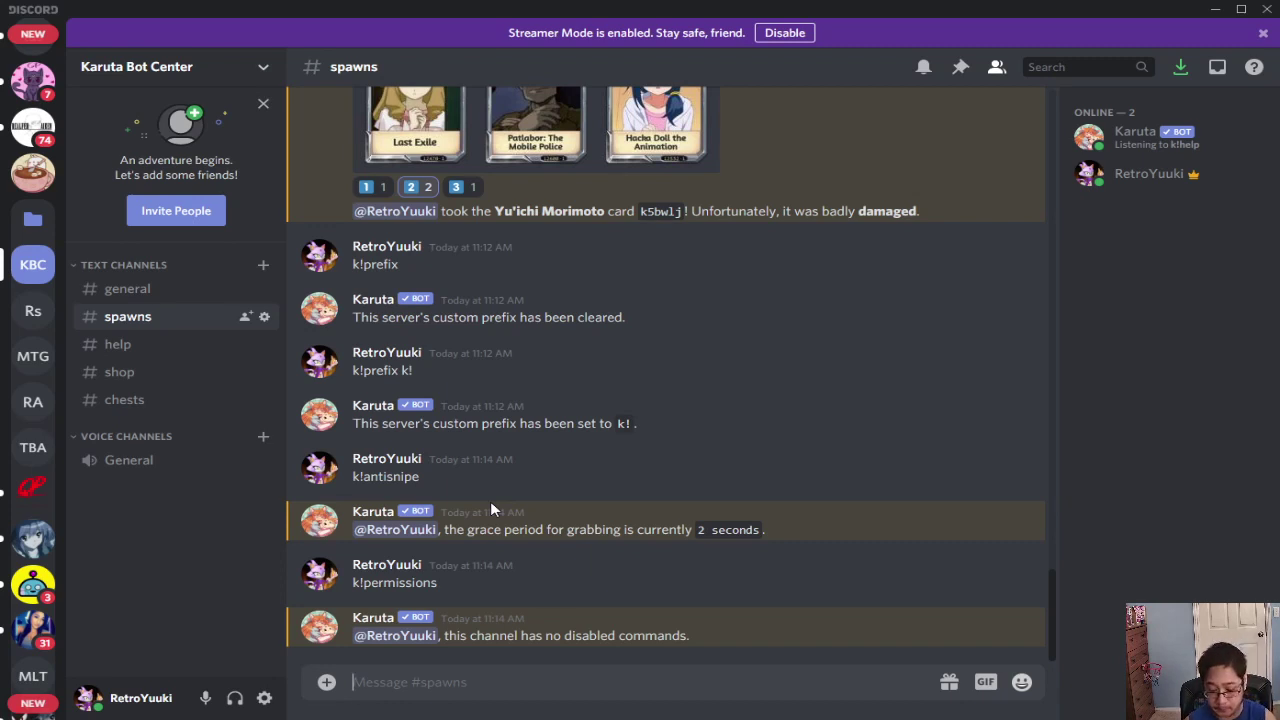
# Step: Check the grab and drop cooldowns with k!cooldowns and try to drop more cards with k!drop
pyautogui.write('k!cool')
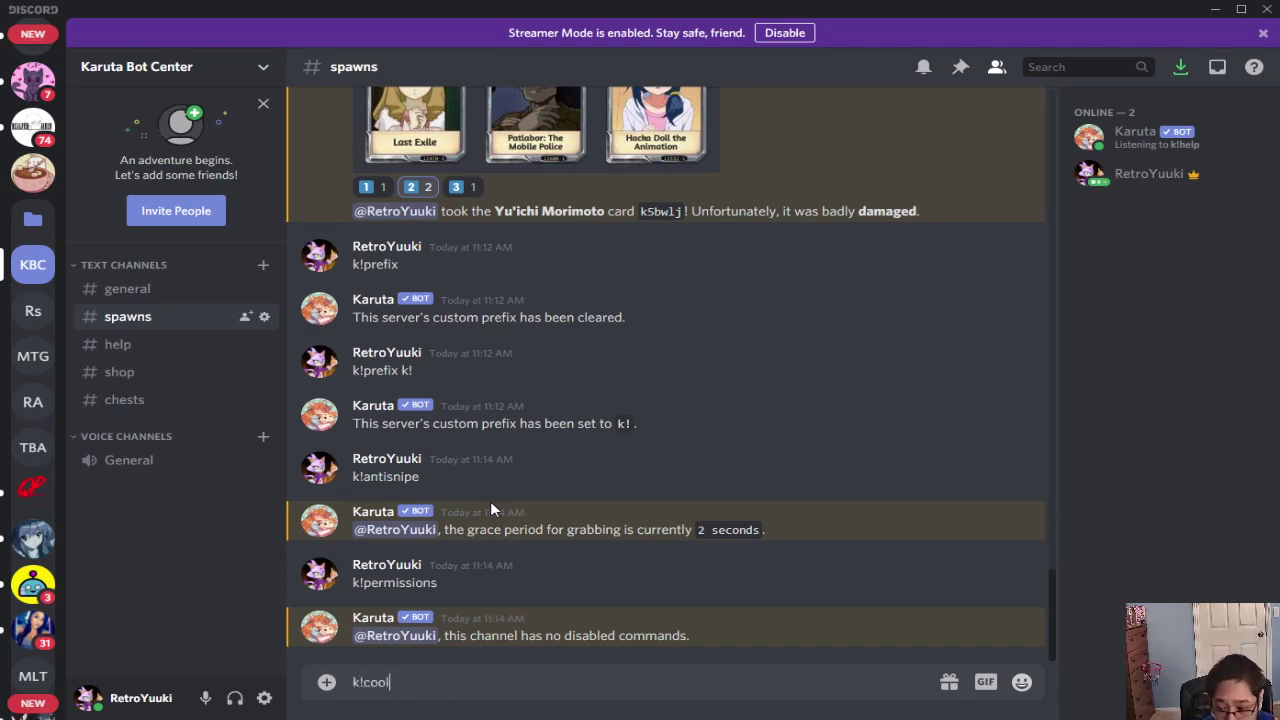
pyautogui.write('downs')
pyautogui.press('Return')
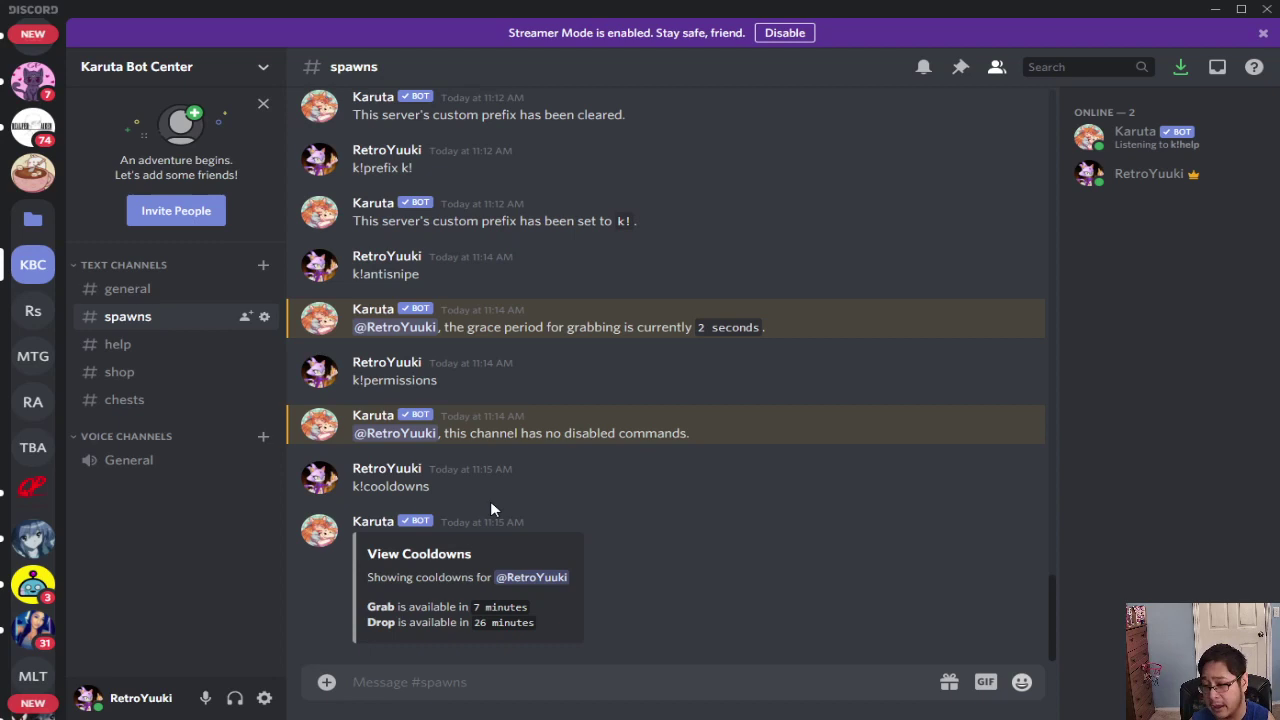
pyautogui.write('k!')
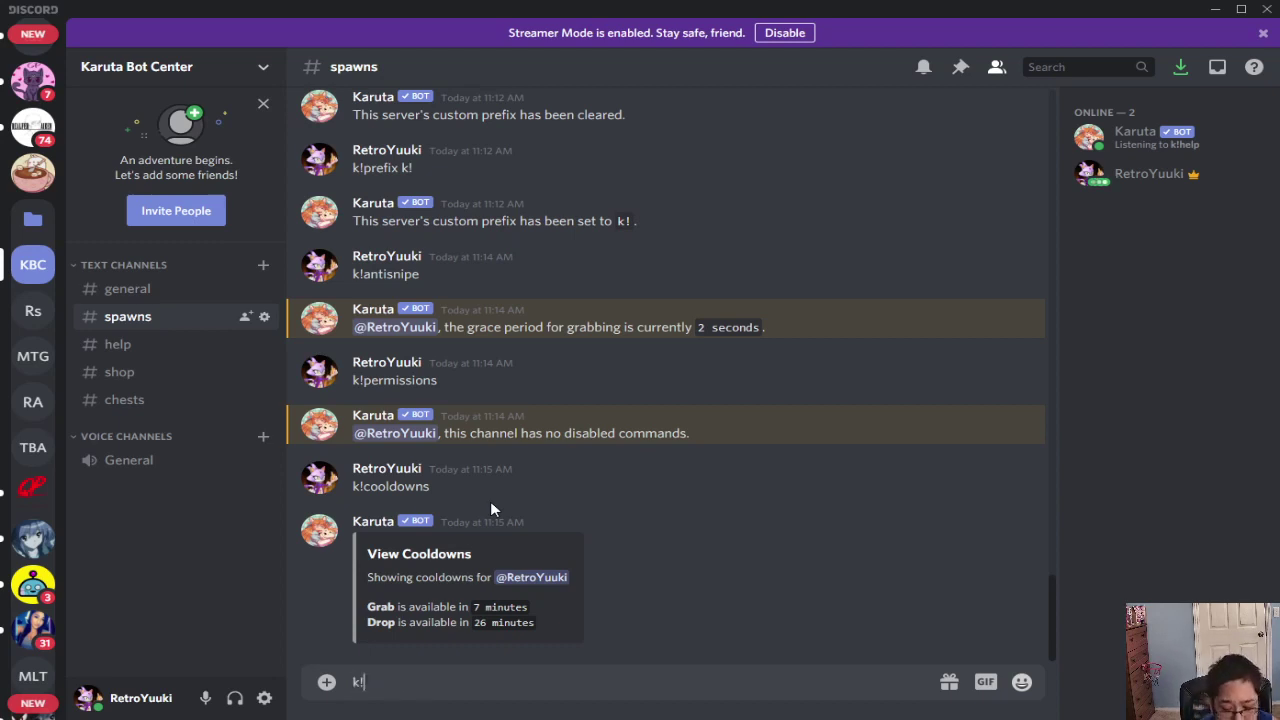
pyautogui.write('drop')
pyautogui.press('Return')
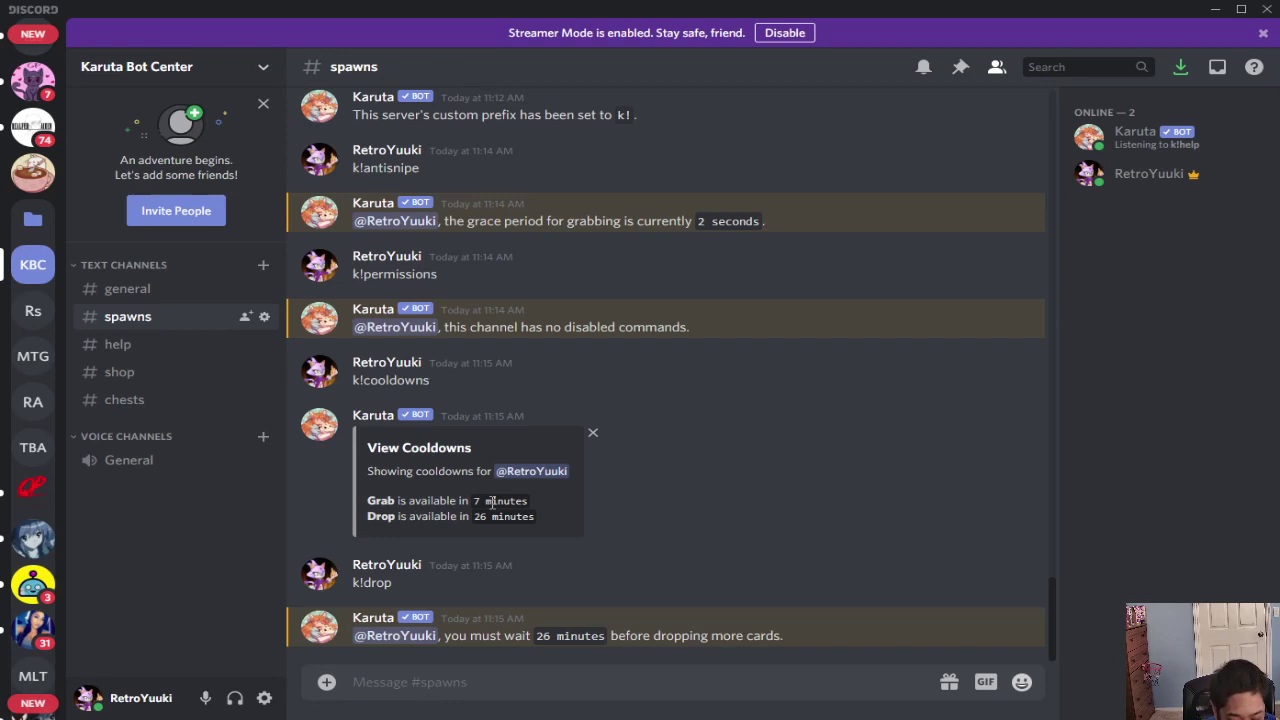
# Step: Send k!reminders in the spawns channel and review the Drop and Grab entries in the reminders list
pyautogui.write('k!ree')
pyautogui.press('BackSpace')
pyautogui.press('BackSpace')
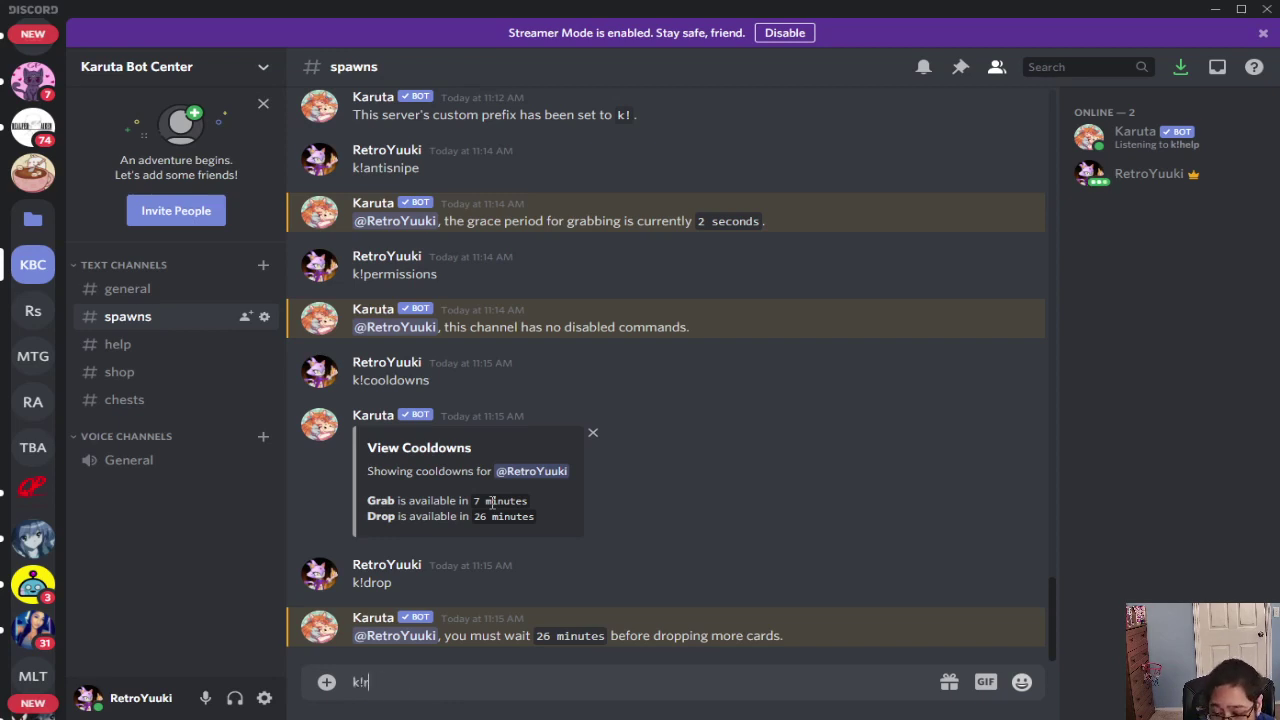
pyautogui.write('eminders')
pyautogui.press('Return')
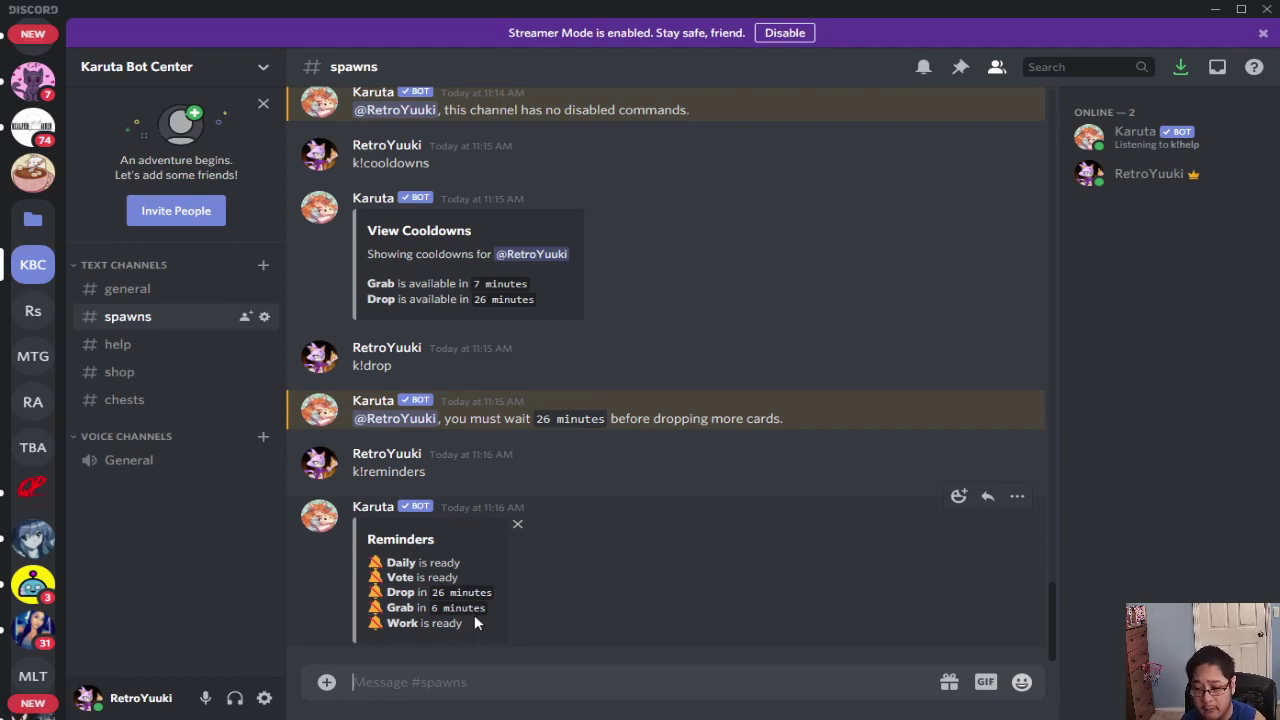
pyautogui.moveTo(494, 612); pyautogui.dragTo(372, 594)
pyautogui.click(557, 620)
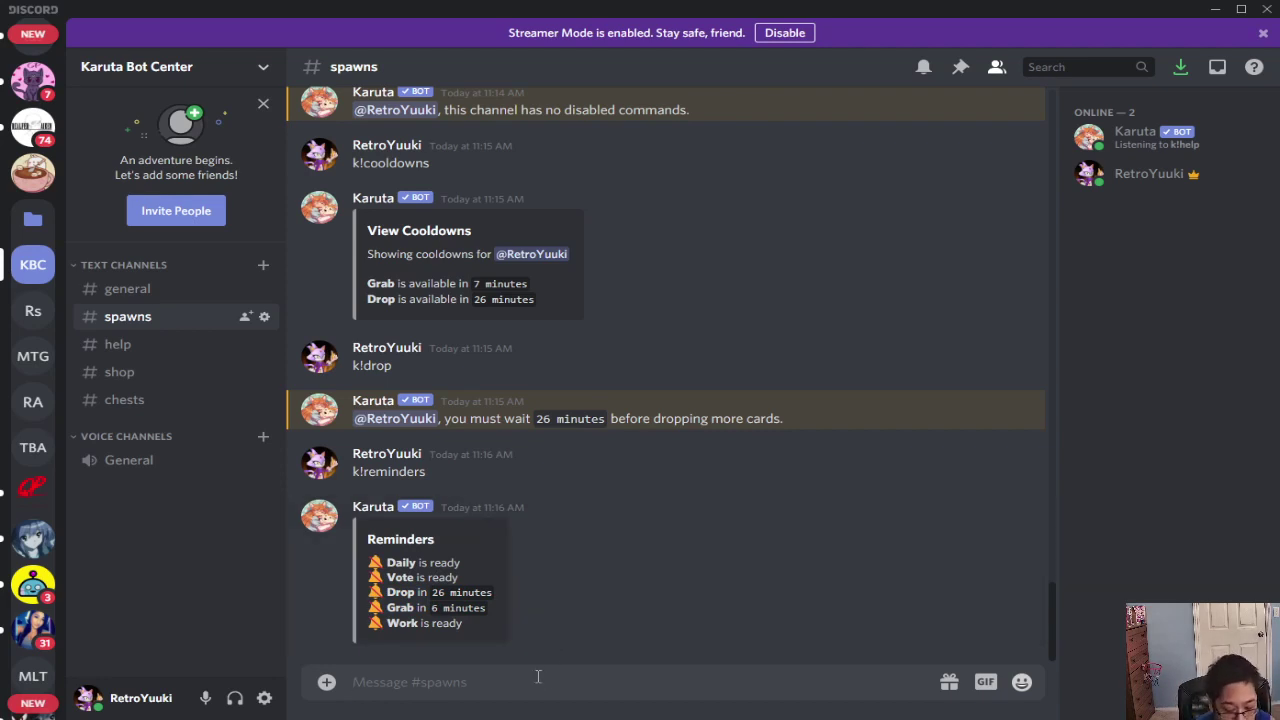
# Step: Look up the most recently claimed card's character by sending k!lookup without a name
pyautogui.write('k!')
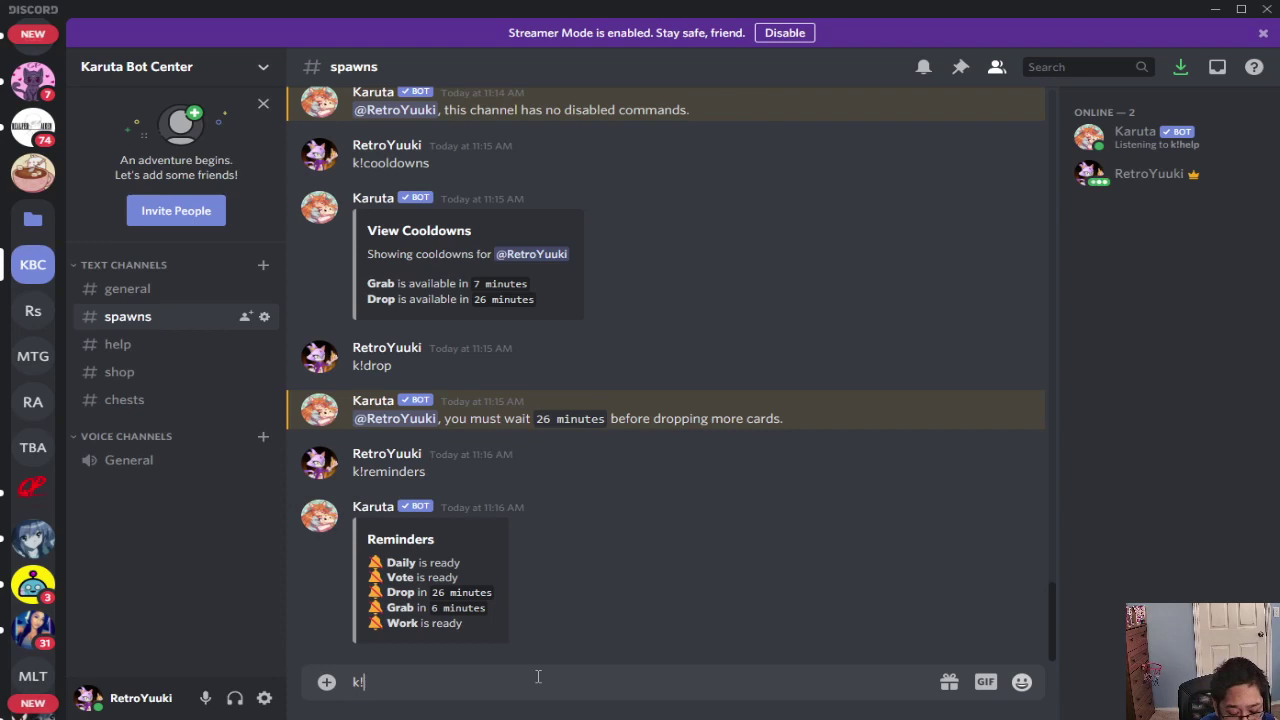
pyautogui.write('lookup')
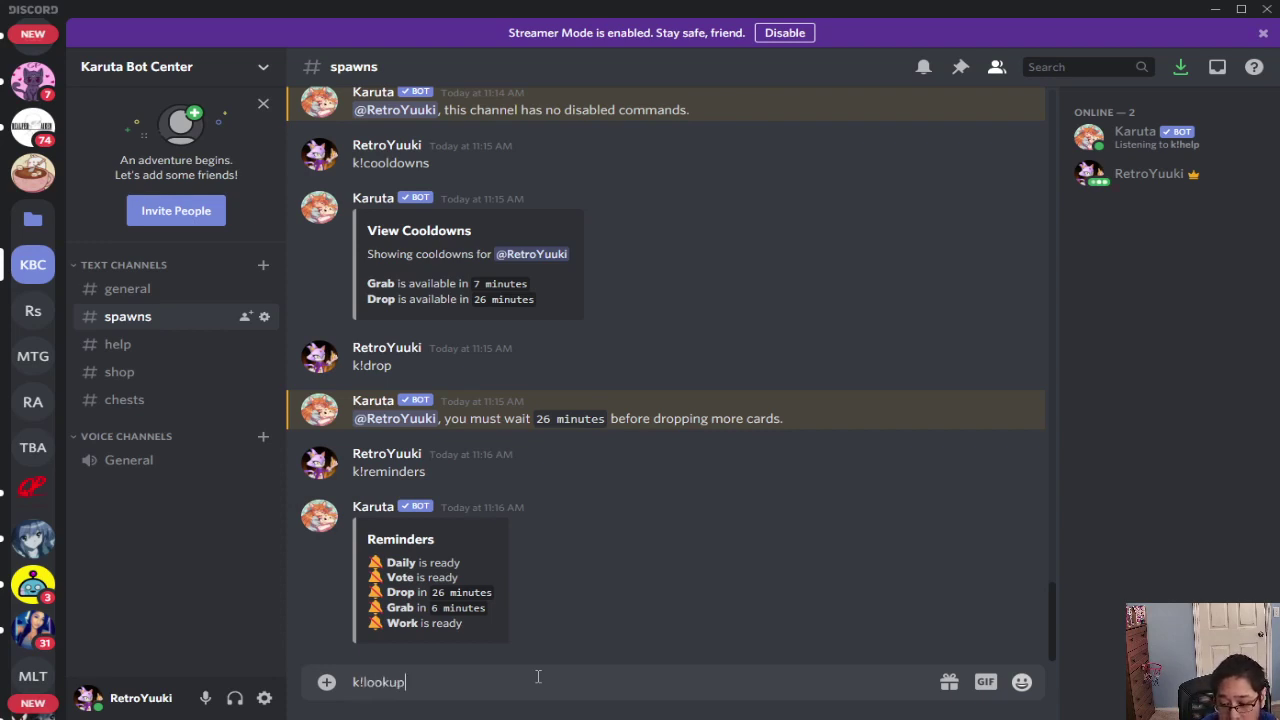
pyautogui.press('Return')
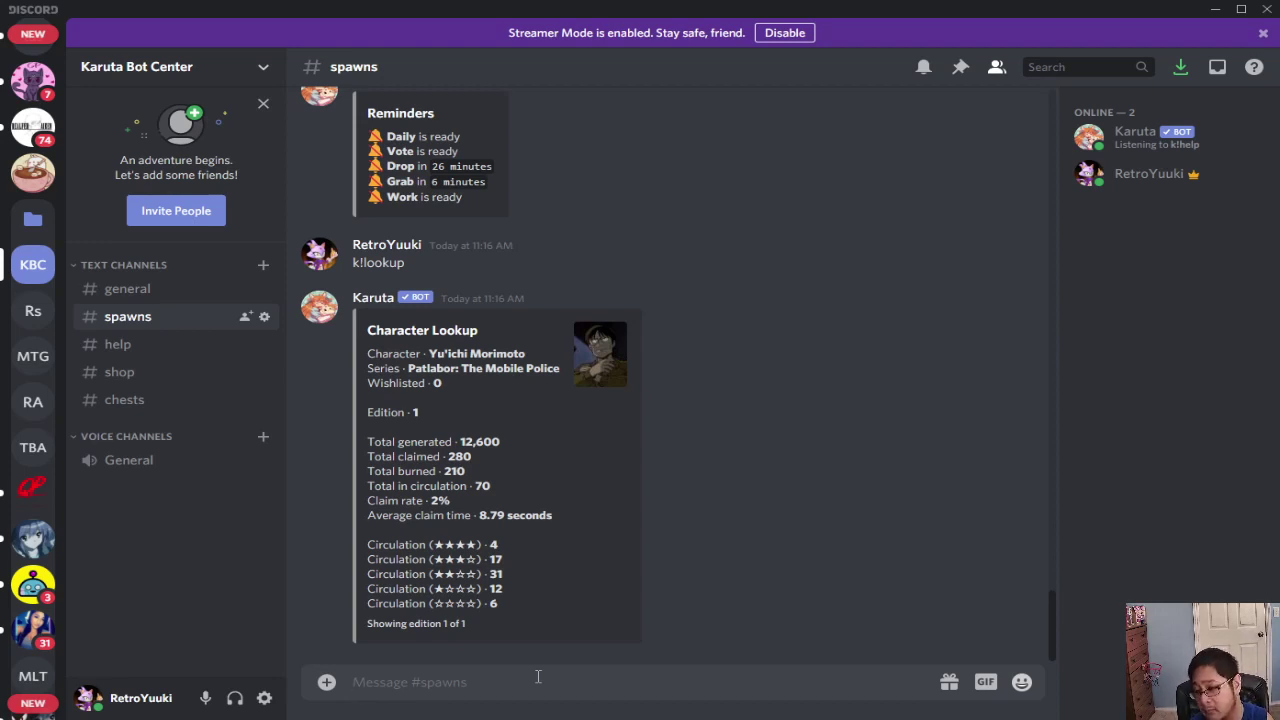
# Step: Search for characters named Luna with k!lookup Luna and page forward through the results to characters 31–40
pyautogui.write('k')
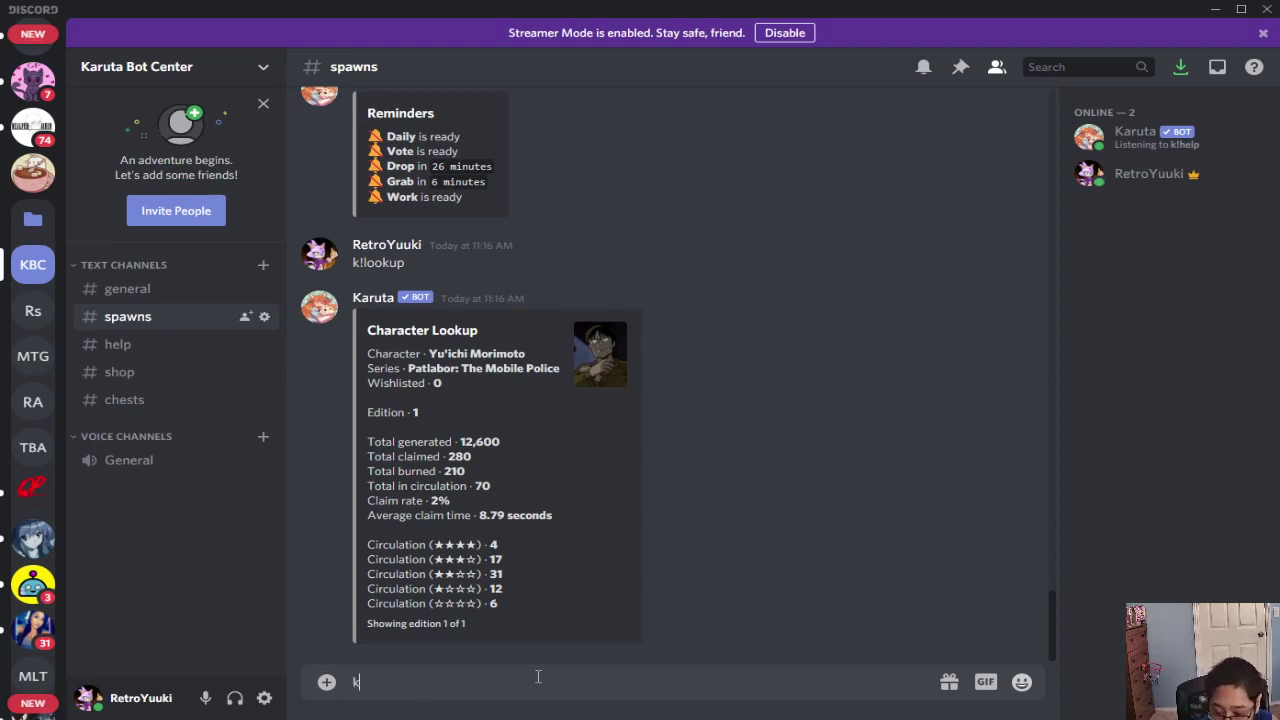
pyautogui.write('!lo')
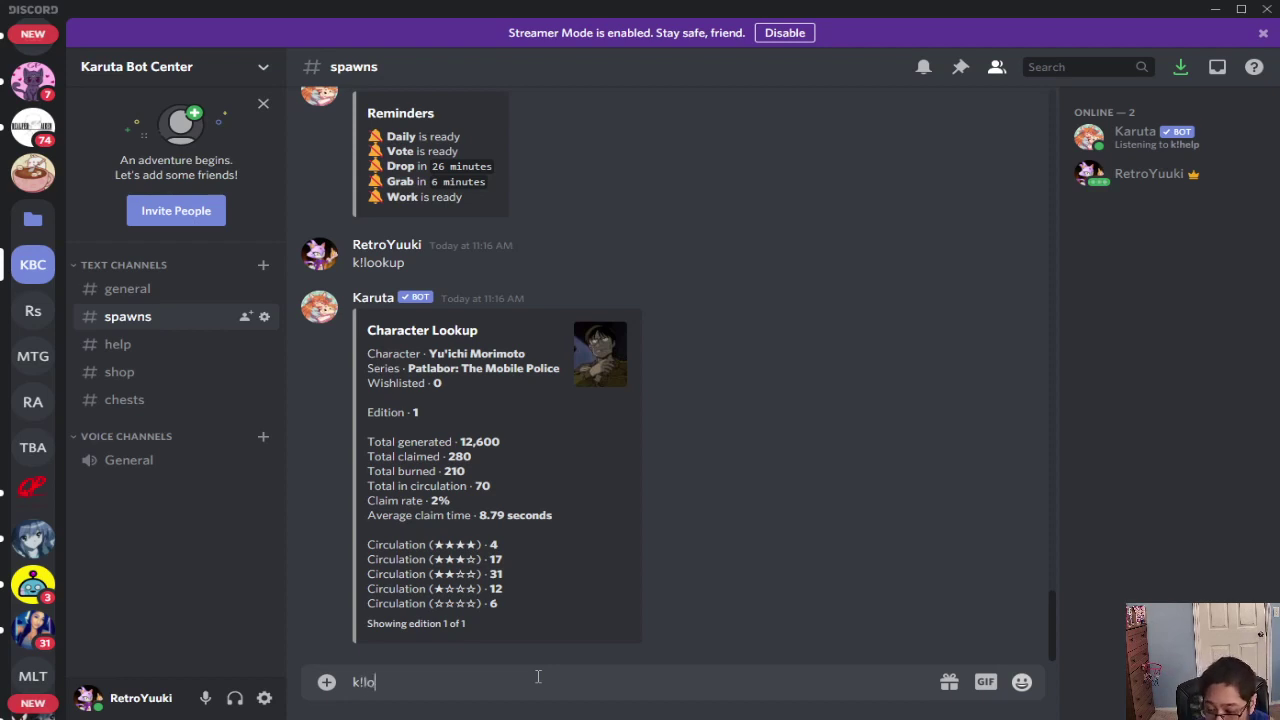
pyautogui.write('okup')
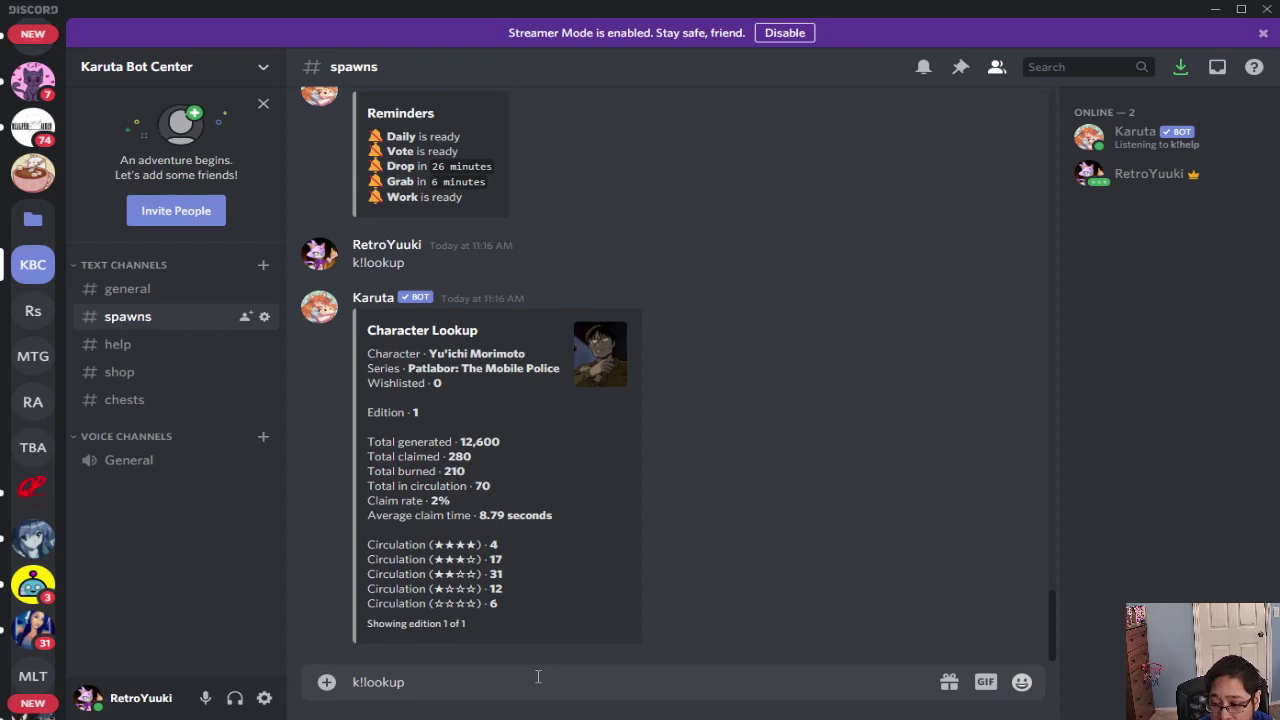
pyautogui.write(' Luna')
pyautogui.press('Return')
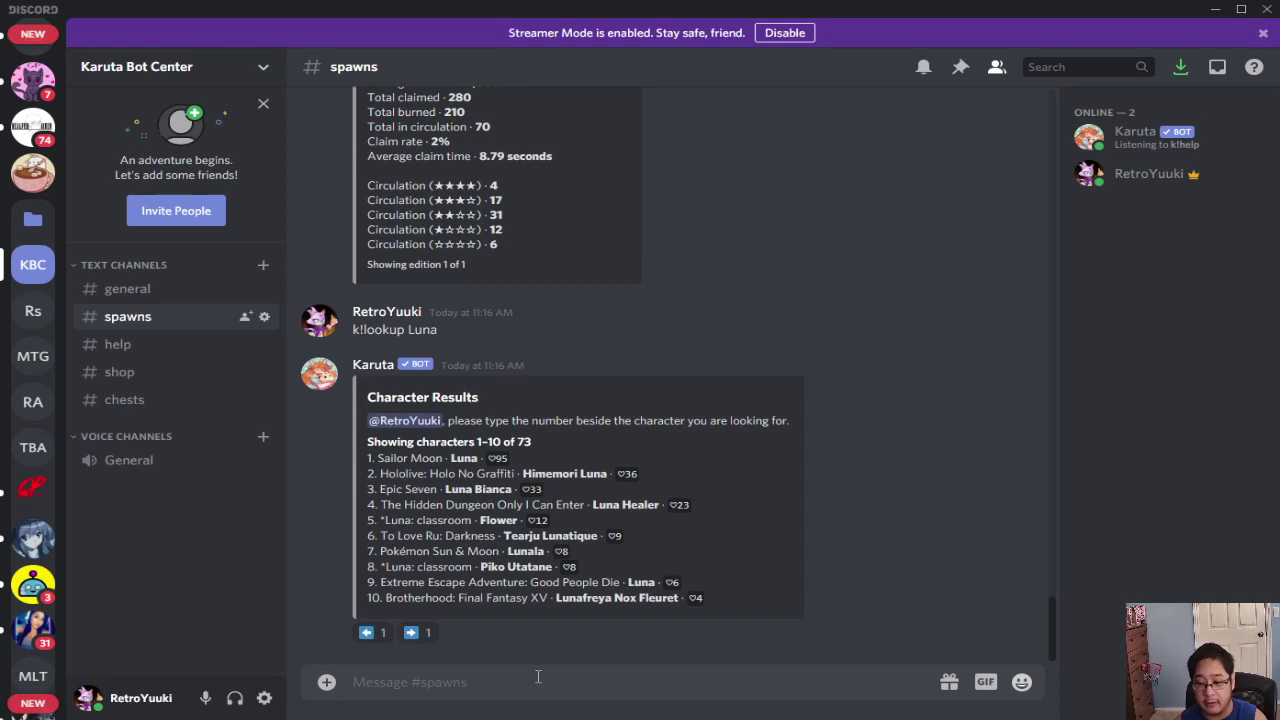
pyautogui.click(410, 632)
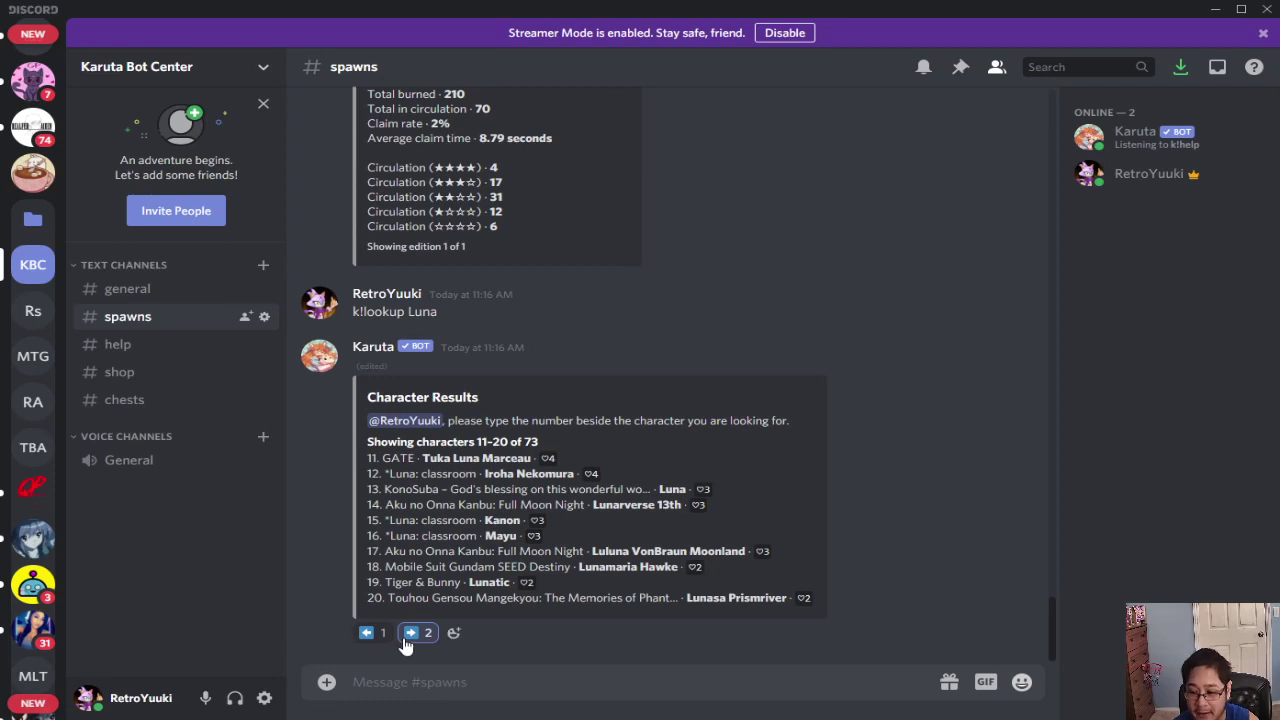
pyautogui.click(410, 634)
pyautogui.click(406, 640)
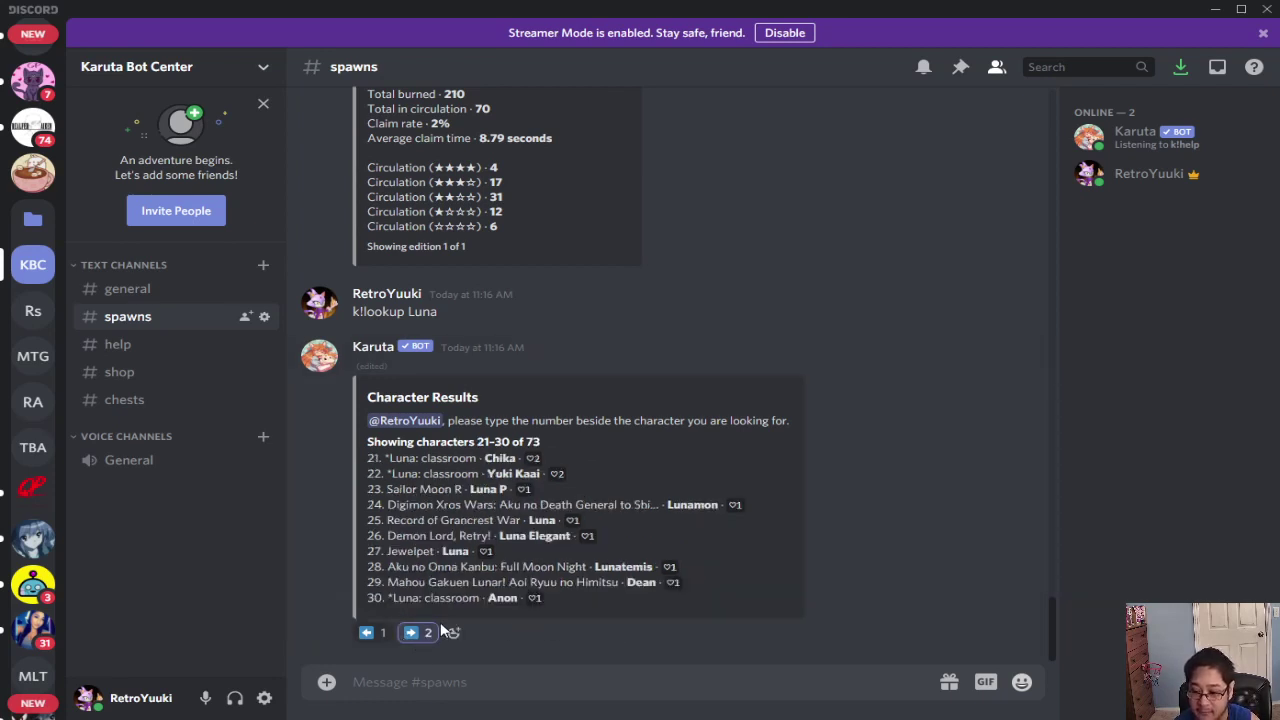
pyautogui.click(415, 632)
pyautogui.click(415, 632)
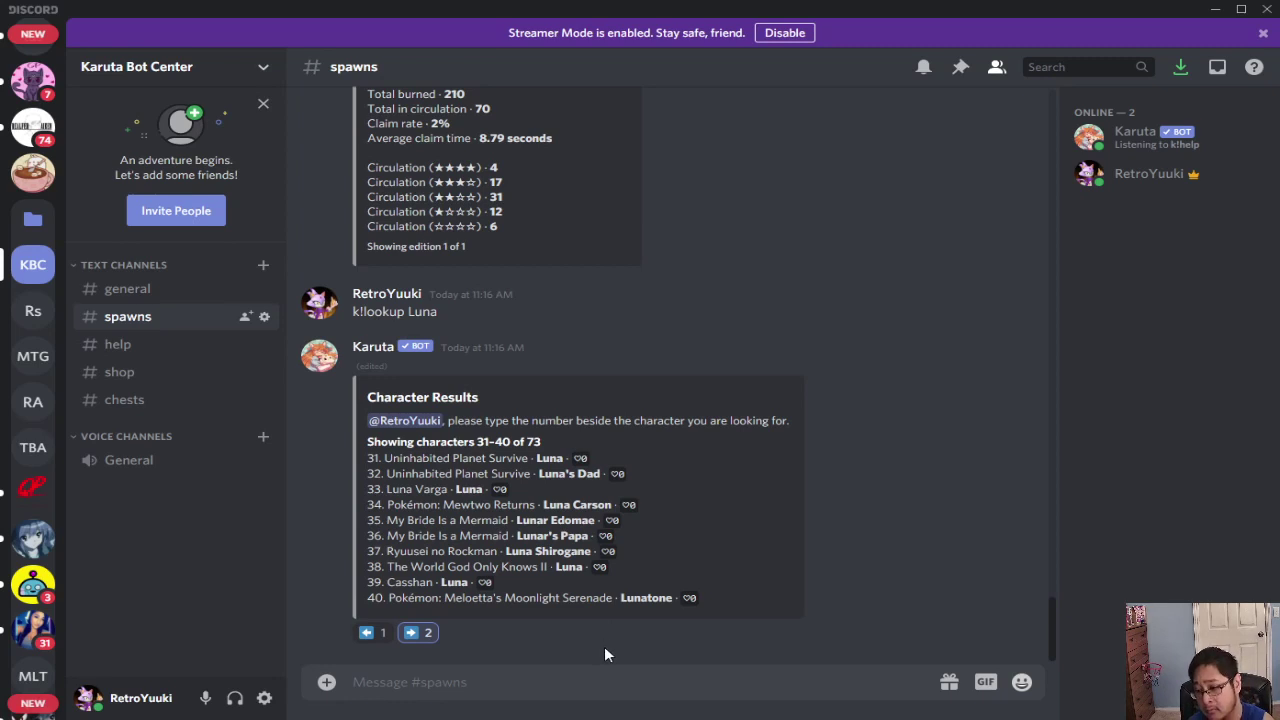
# Step: Show the claimed card's worker details and effort modifiers by sending k!workerinfo in the spawns channel
pyautogui.click(605, 675)
pyautogui.write('!')
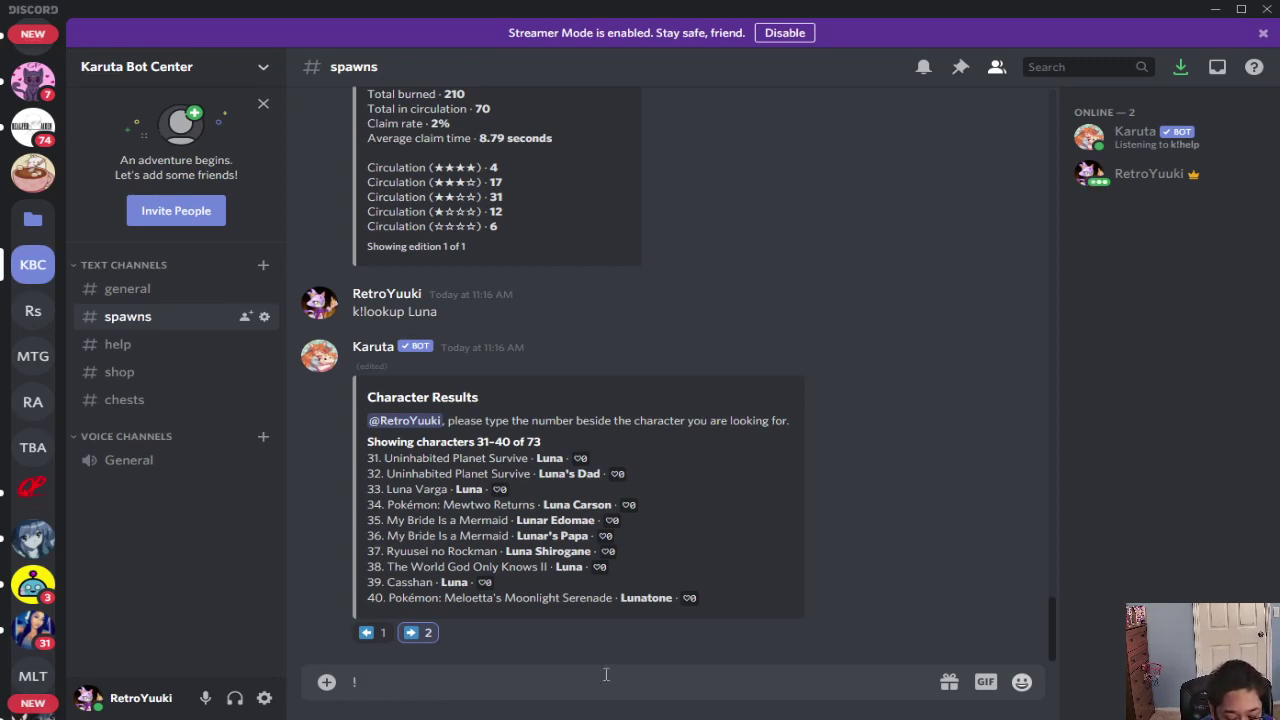
pyautogui.press('Home')
pyautogui.write('k!workerinfop')
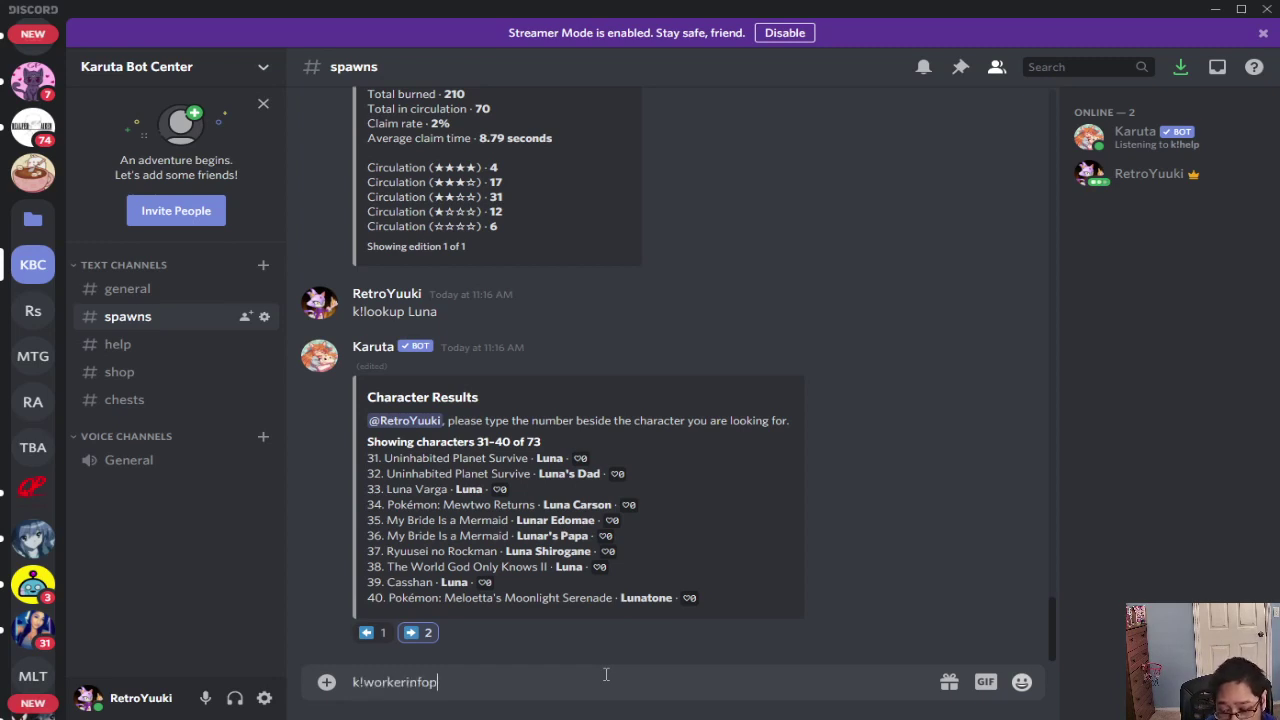
pyautogui.press('BackSpace')
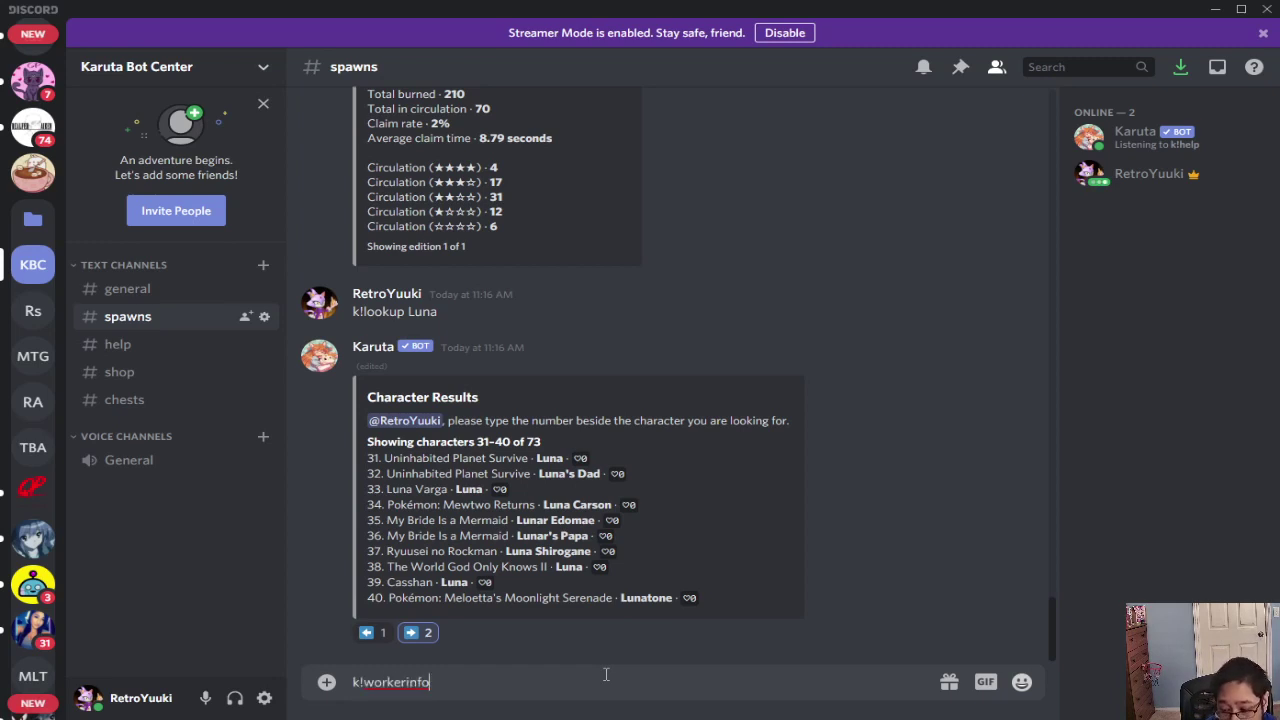
pyautogui.press('Return')
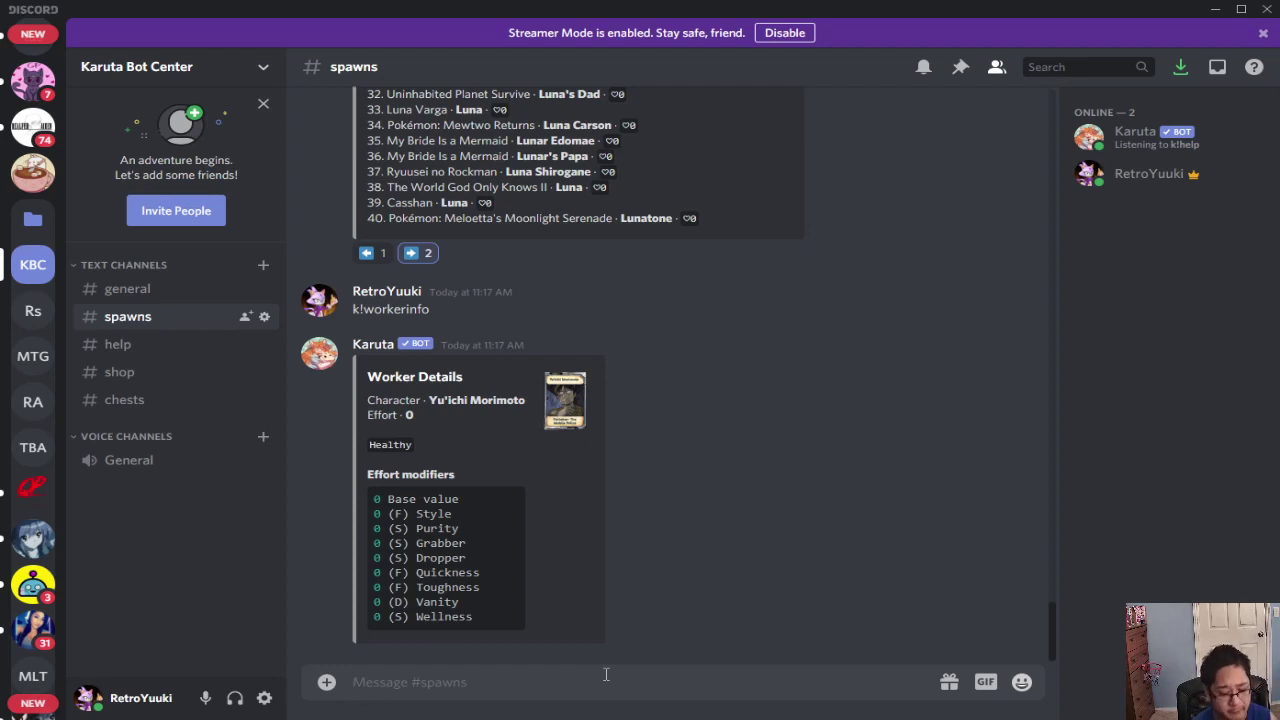
# Step: Send k!serverinfo in the spawns channel to show the server's card statistics
pyautogui.write('k!')
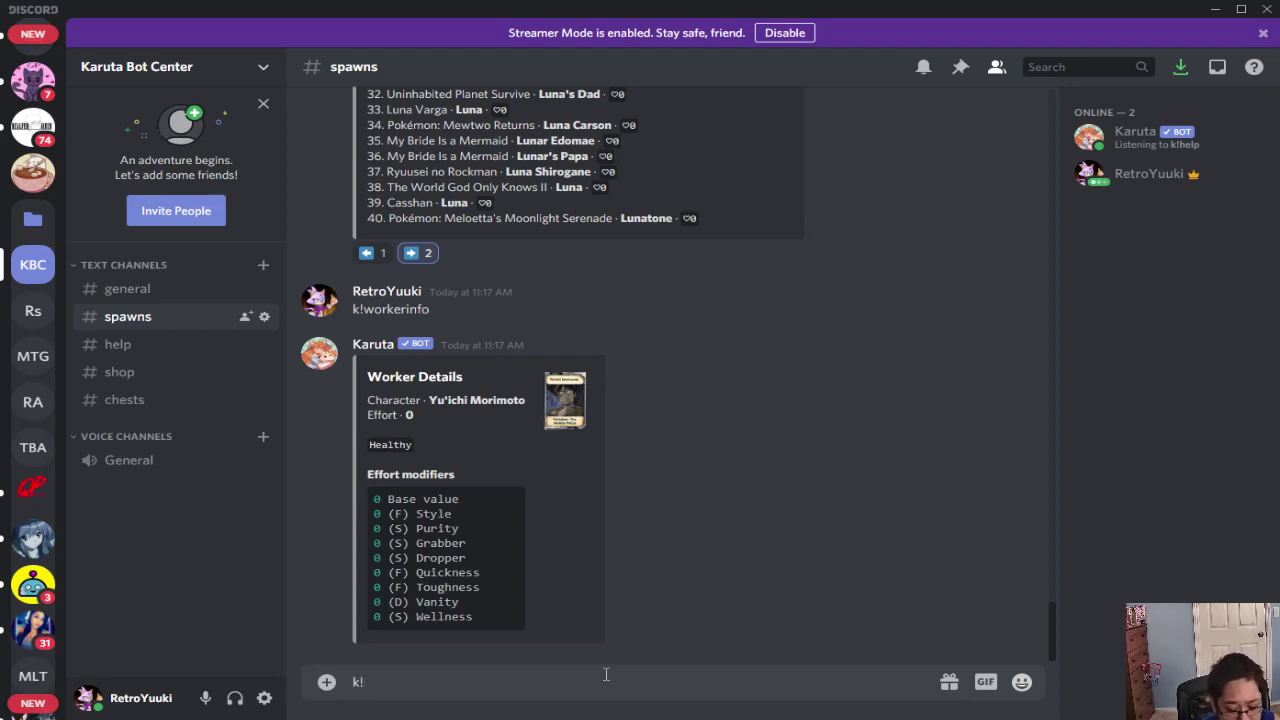
pyautogui.write('serveriu')
pyautogui.press('BackSpace')
pyautogui.write('nm')
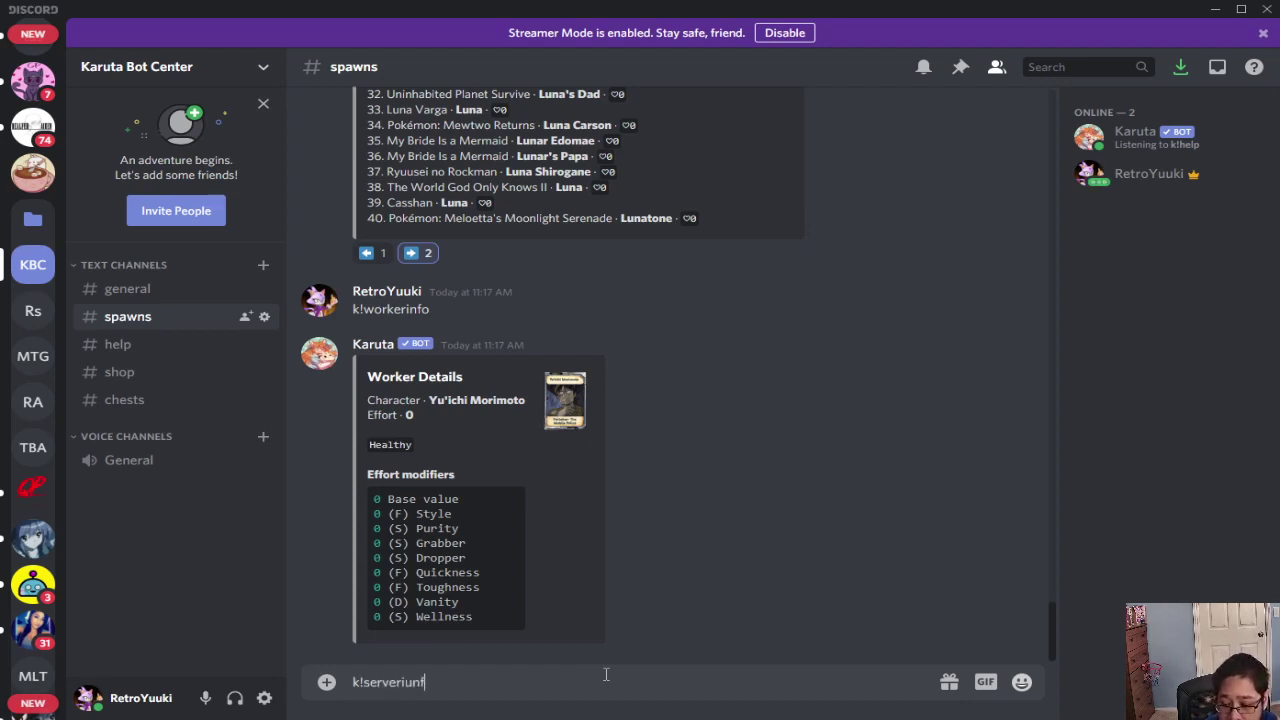
pyautogui.press('BackSpace')
pyautogui.press('BackSpace')
pyautogui.write('nm')
pyautogui.press('BackSpace')
pyautogui.press('BackSpace')
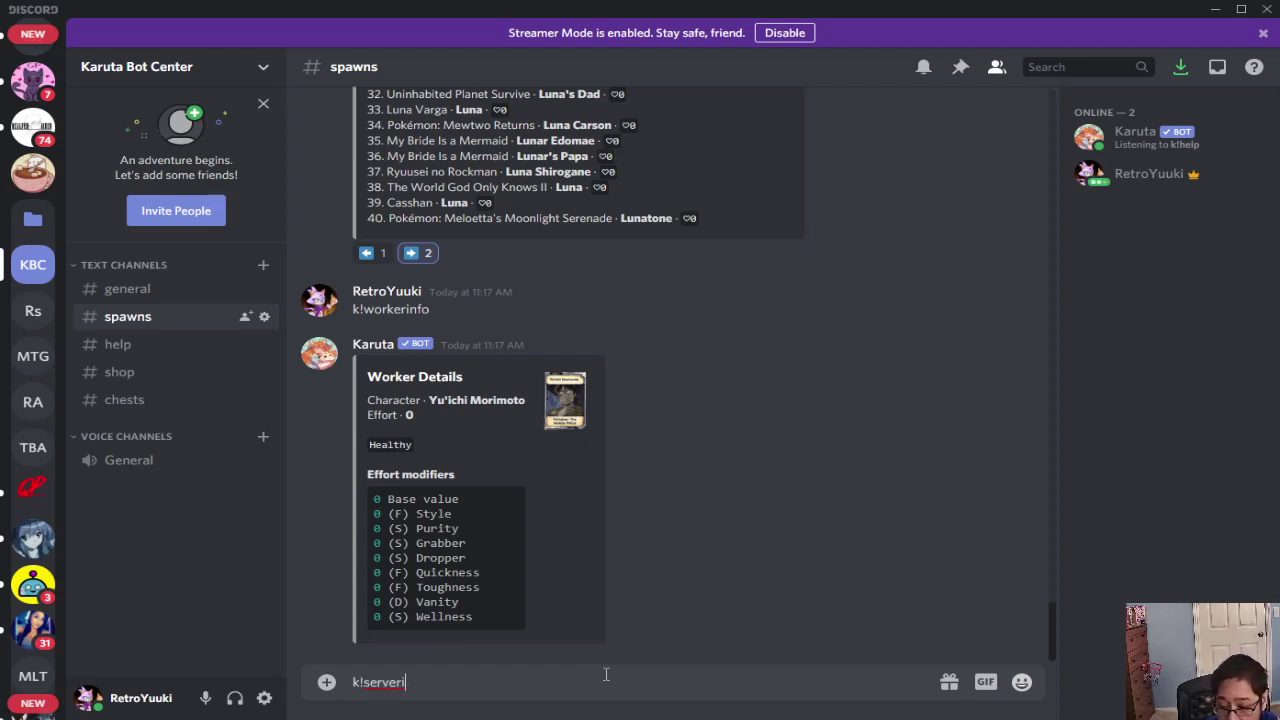
pyautogui.write('n')
pyautogui.press('BackSpace')
pyautogui.write('nfo')
pyautogui.press('Return')
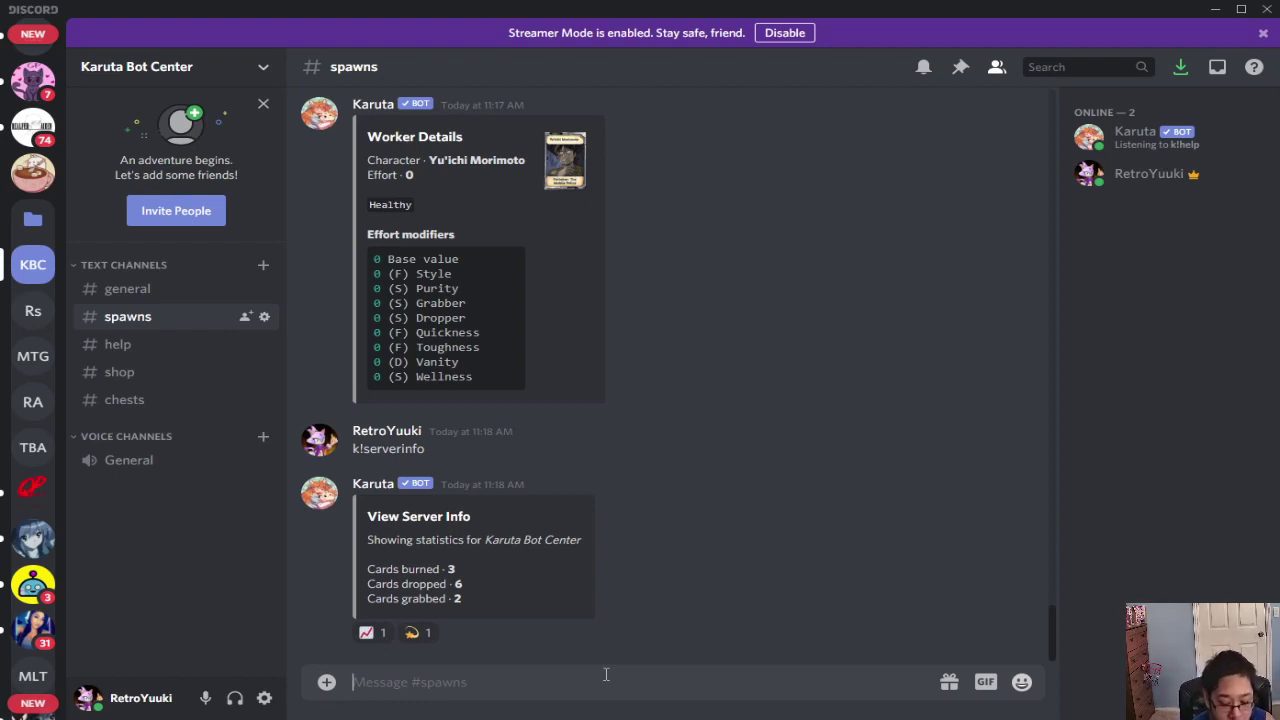
# Step: Send k!userinfo in the spawns channel and review the cards burned entry in the user's statistics
pyautogui.write('k!user')
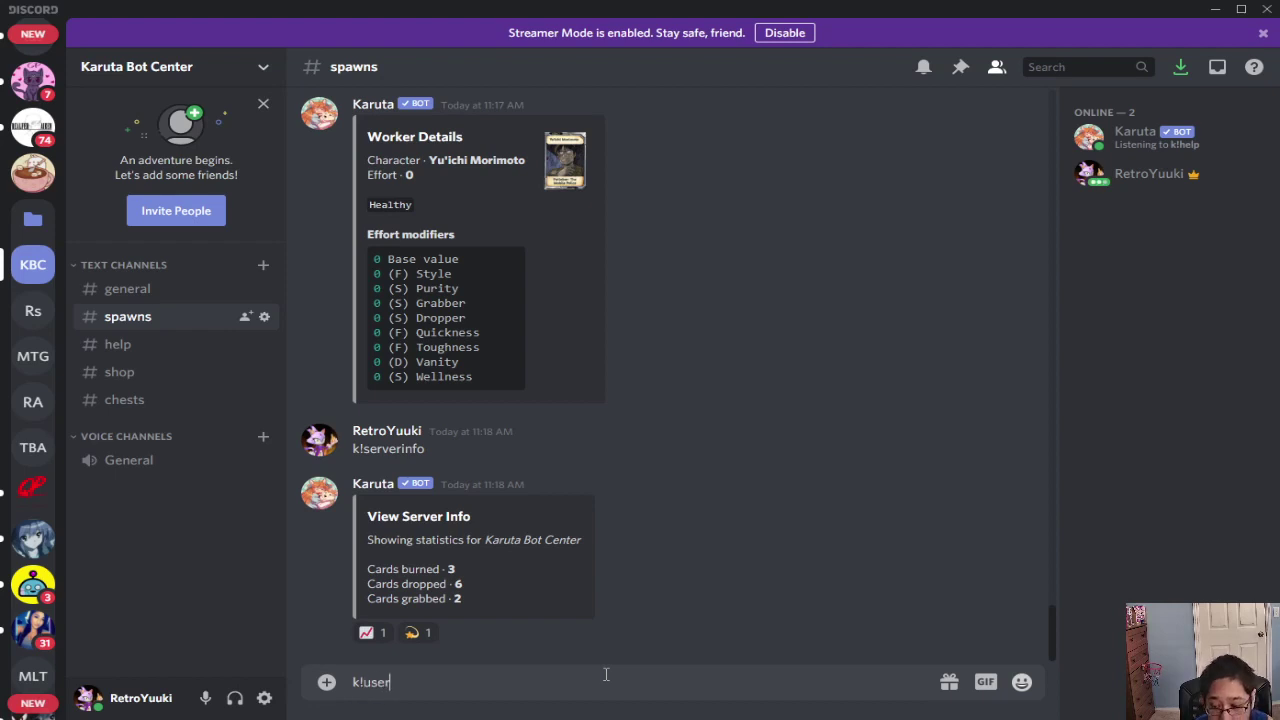
pyautogui.write('info')
pyautogui.press('Return')
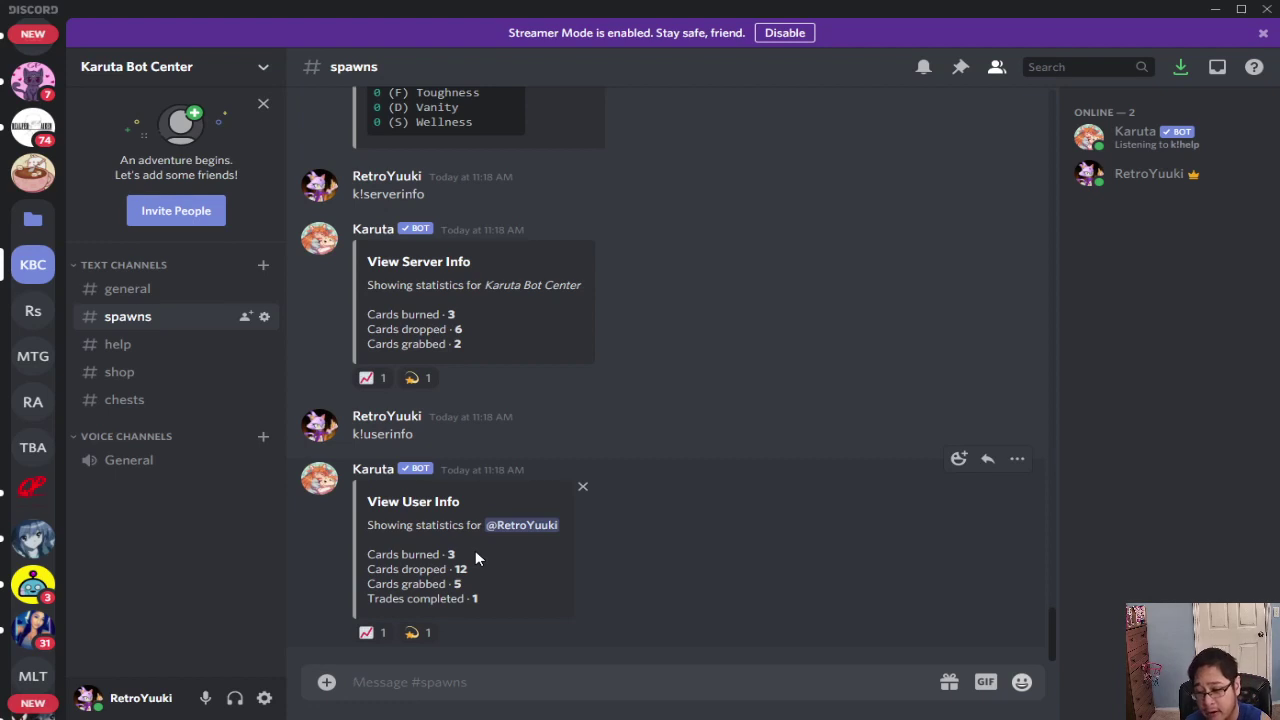
pyautogui.moveTo(477, 553); pyautogui.dragTo(395, 549)
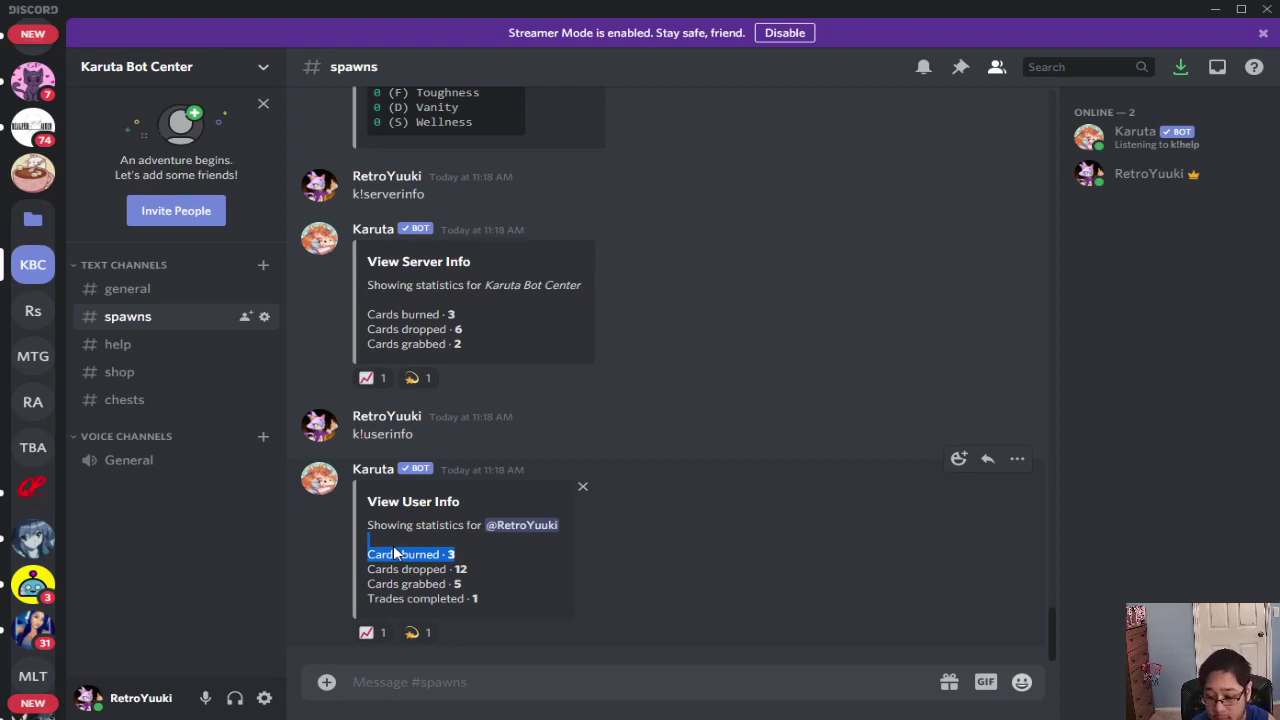
pyautogui.click(490, 645)
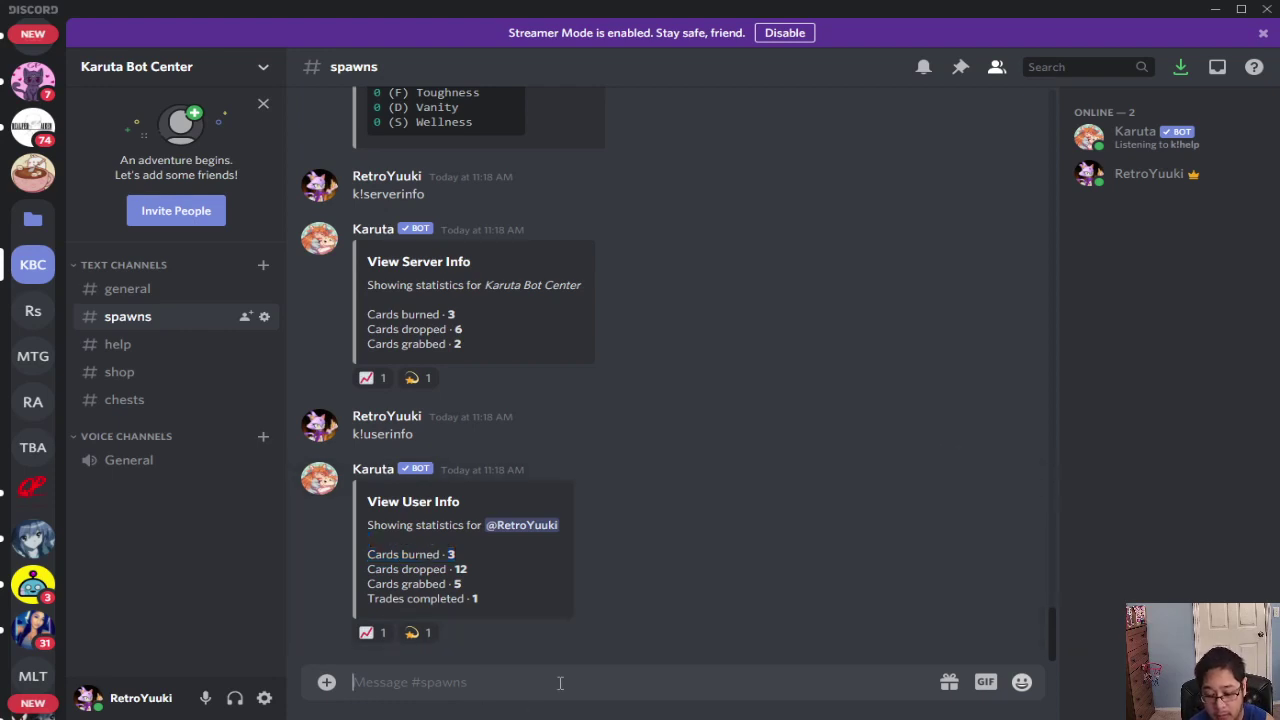
# Step: Show the most recently claimed card's details by sending k!cardinfo without a card code
pyautogui.write('kar')
pyautogui.press('BackSpace')
pyautogui.press('BackSpace')
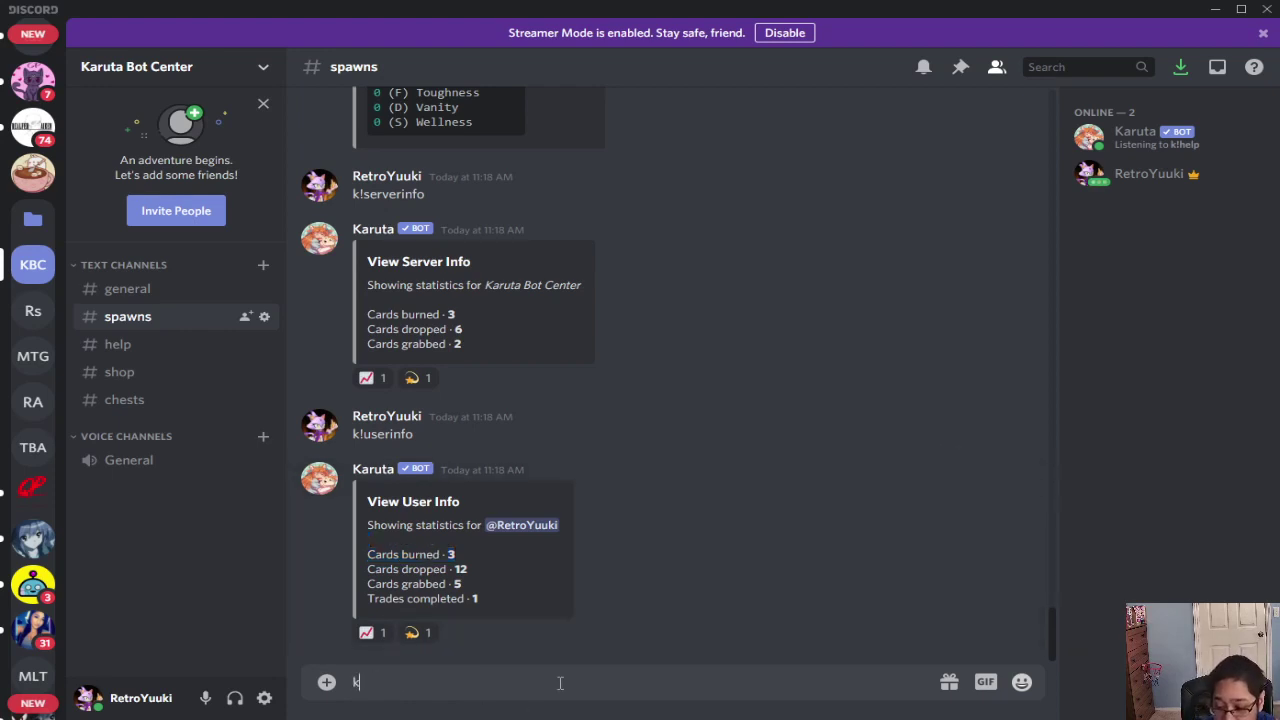
pyautogui.write('!cardinfo')
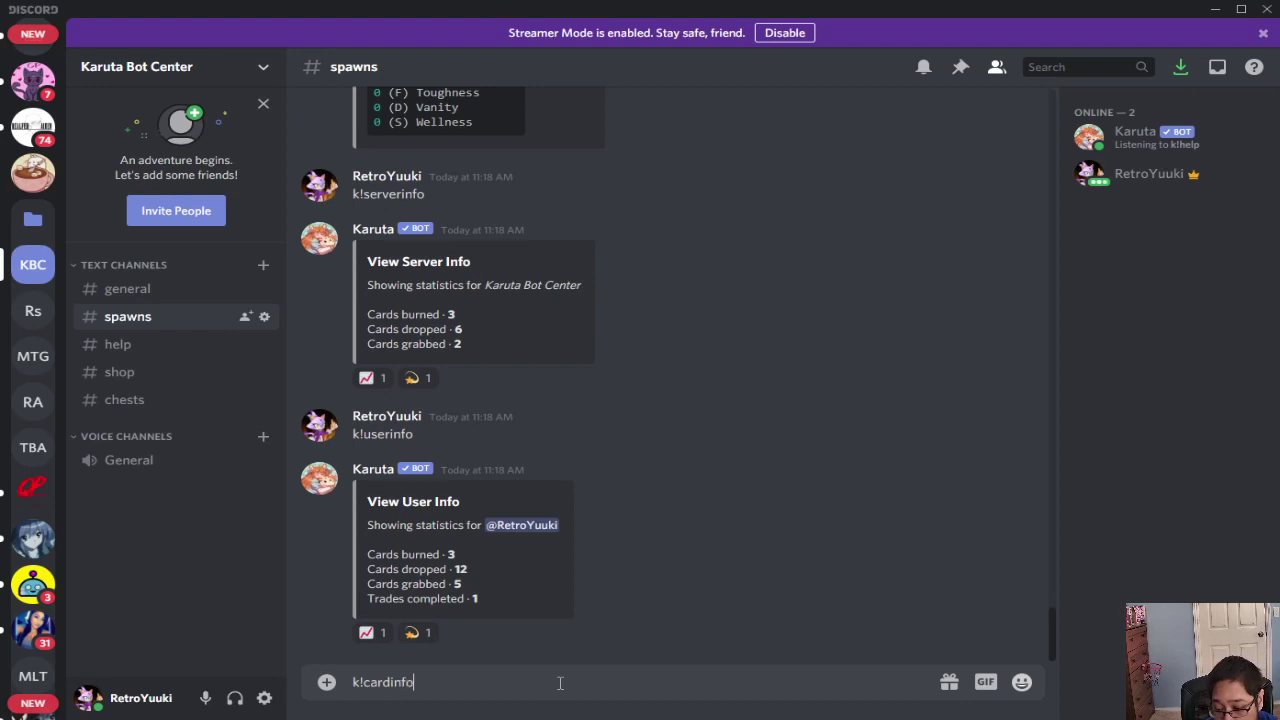
pyautogui.press('Return')
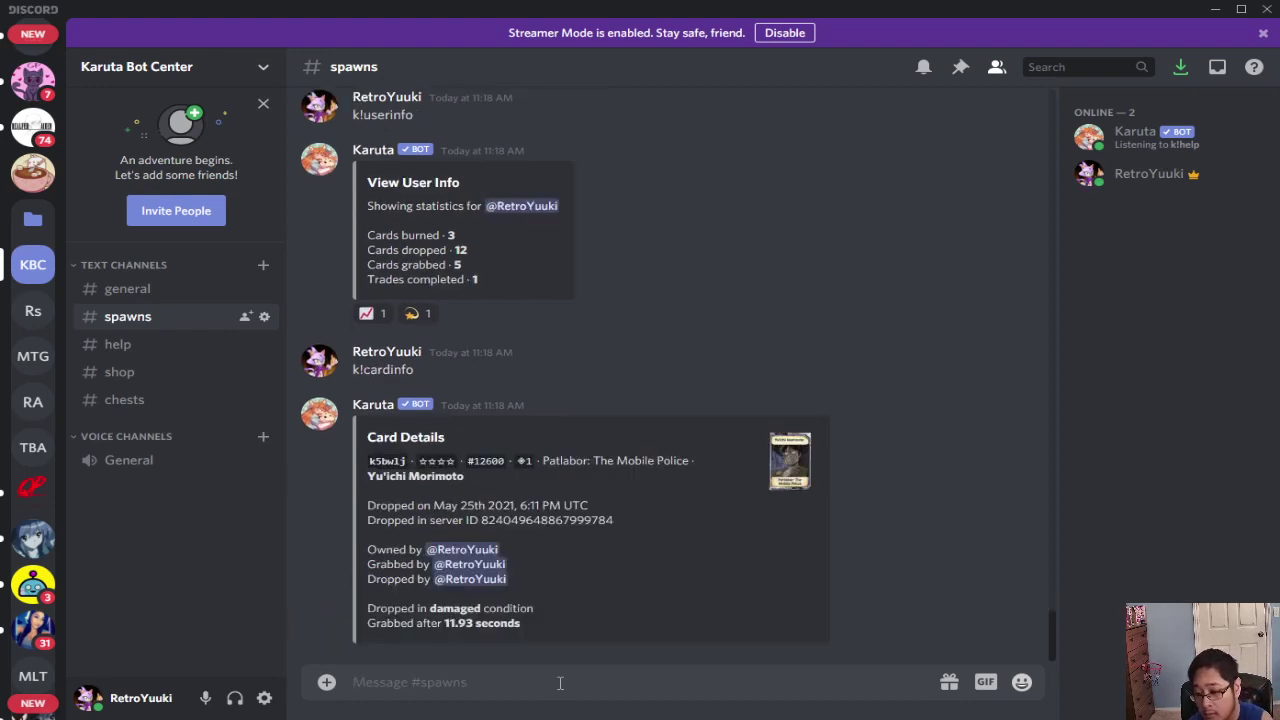